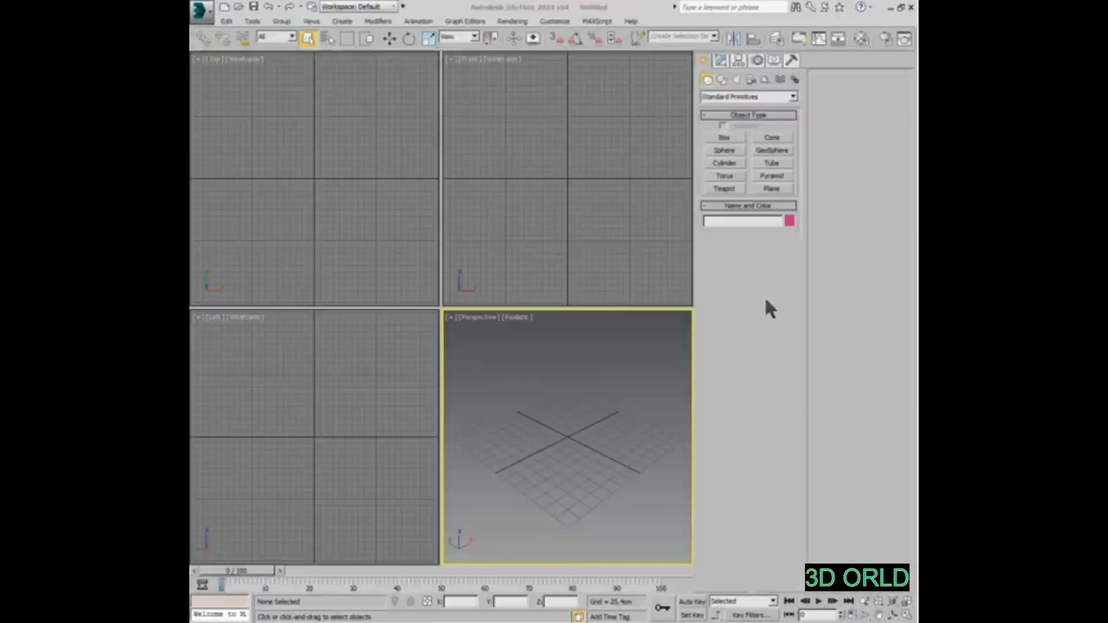
Create a GeoSphere of about 254 cm radius centred at the origin in the Top view
{"action": "left_click", "coordinate": [771, 151]}
{"action": "left_click", "coordinate": [308, 171]}
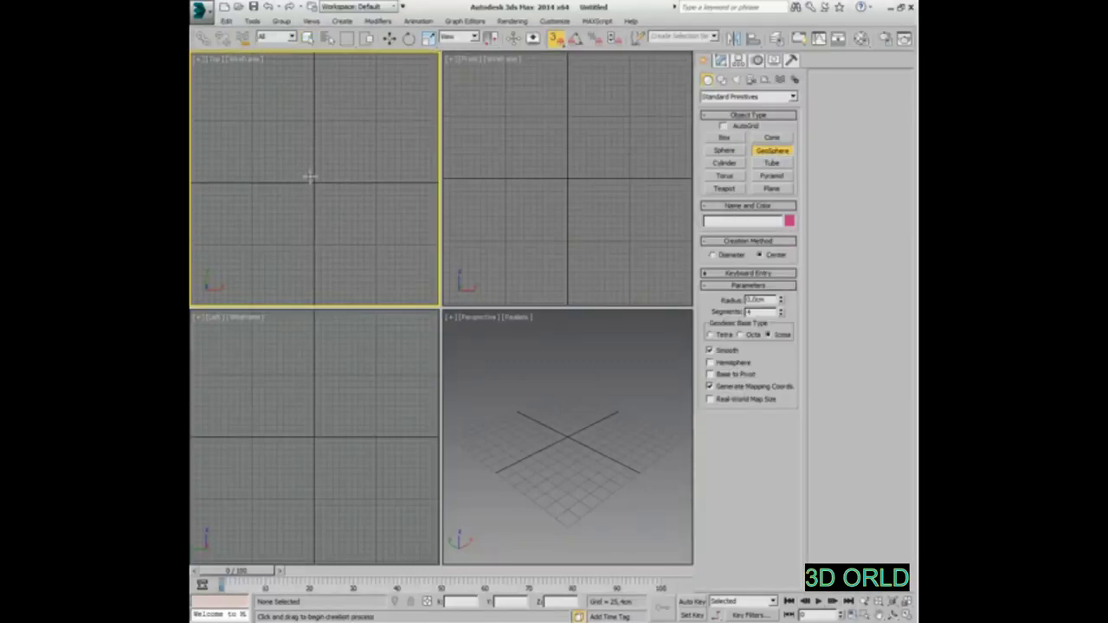
{"action": "left_click_drag", "start_coordinate": [314, 183], "coordinate": [314, 122]}
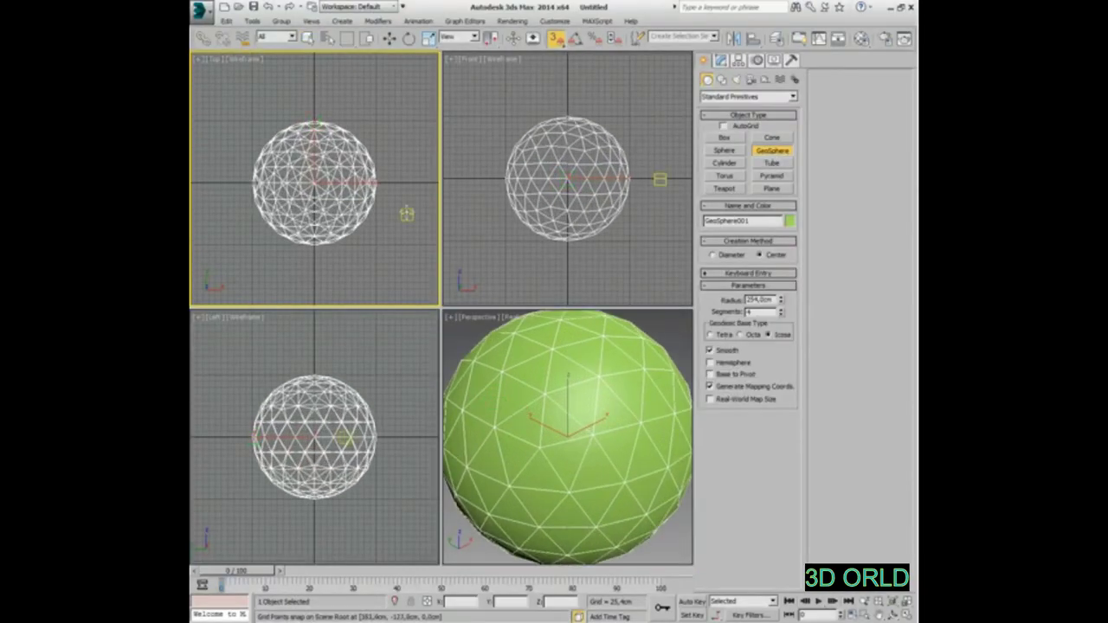
{"action": "middle_click_drag", "start_coordinate": [407, 211], "coordinate": [363, 205]}
Draw a six-sided NGon of about 50.8 cm radius beside the geosphere, then maximize the Perspective view
{"action": "left_click", "coordinate": [722, 79]}
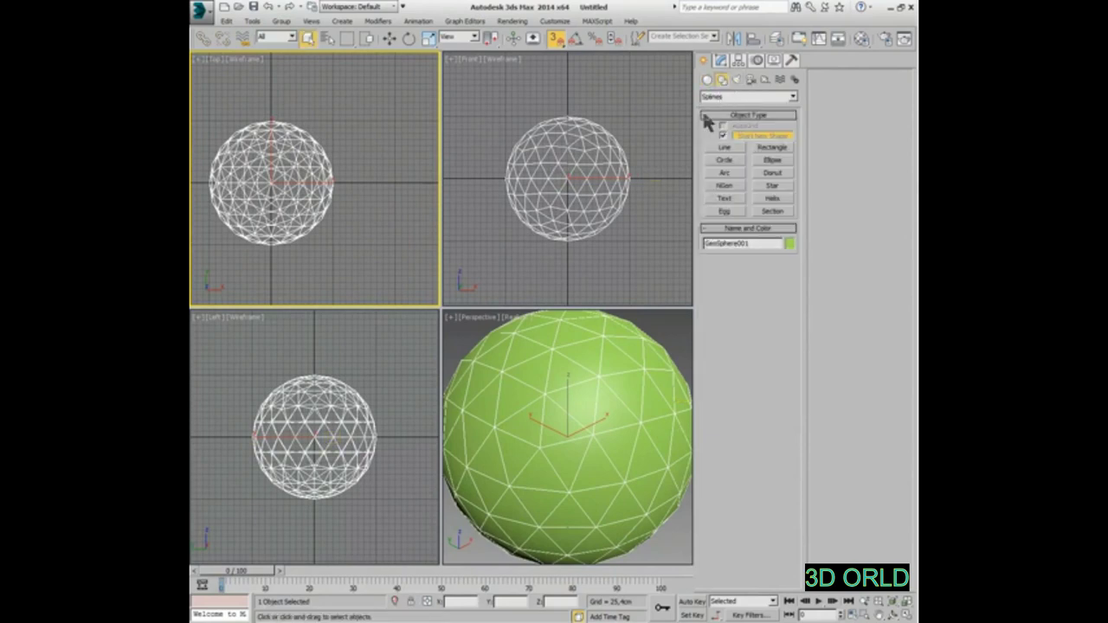
{"action": "left_click", "coordinate": [724, 186]}
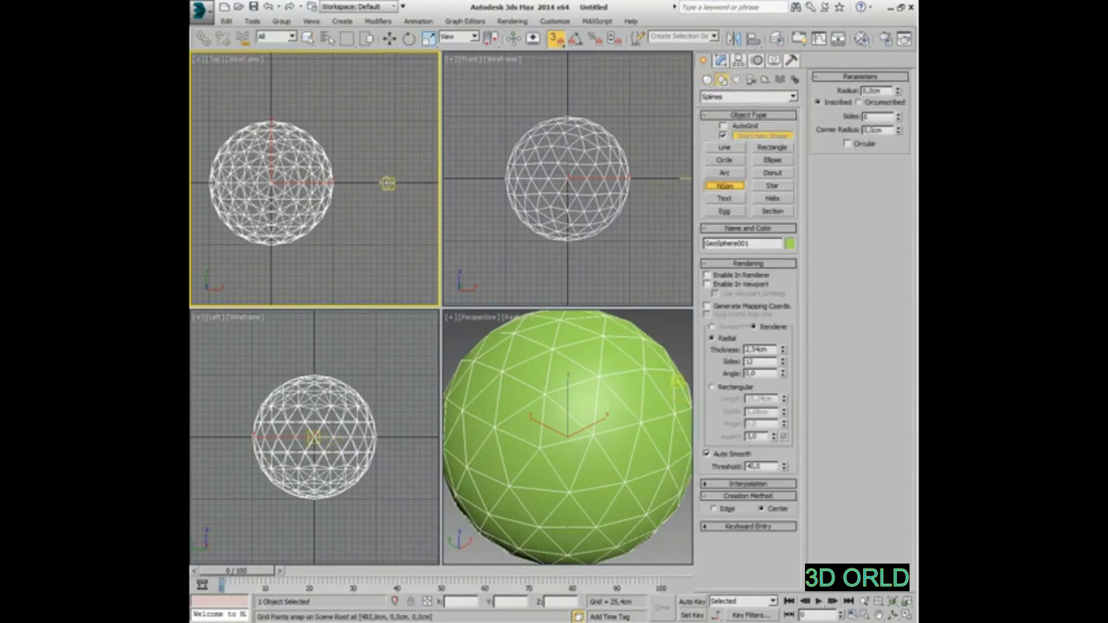
{"action": "left_click_drag", "start_coordinate": [393, 182], "coordinate": [394, 173]}
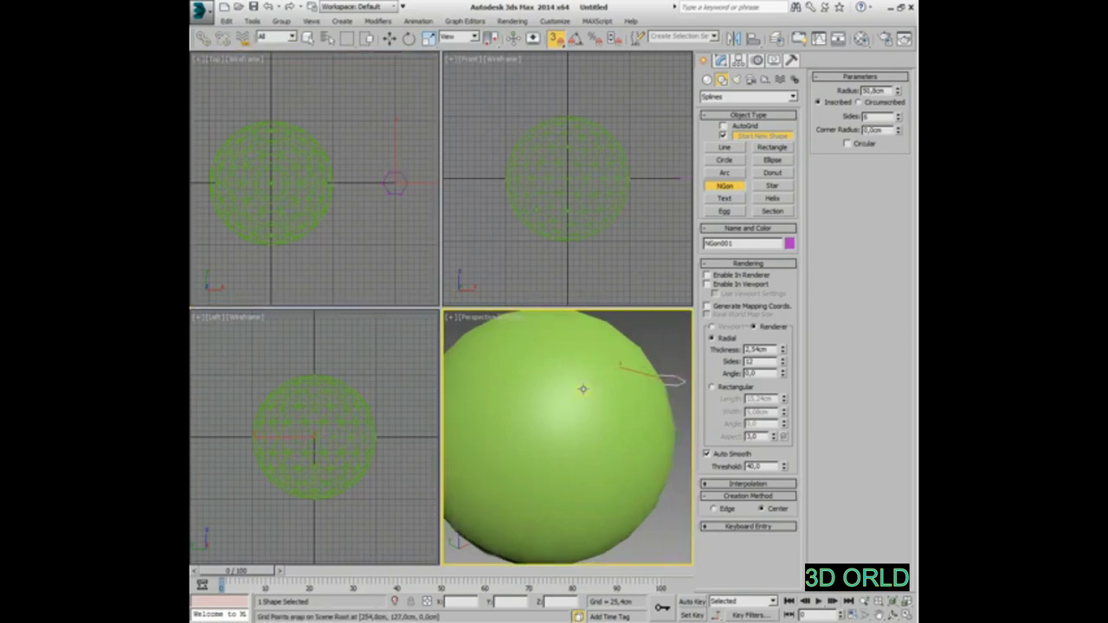
{"action": "scroll", "coordinate": [588, 400], "scroll_direction": "down", "scroll_amount": 5}
{"action": "key", "text": "alt+w"}
Apply a Renderable Spline modifier to the hexagon
{"action": "left_click", "coordinate": [720, 60]}
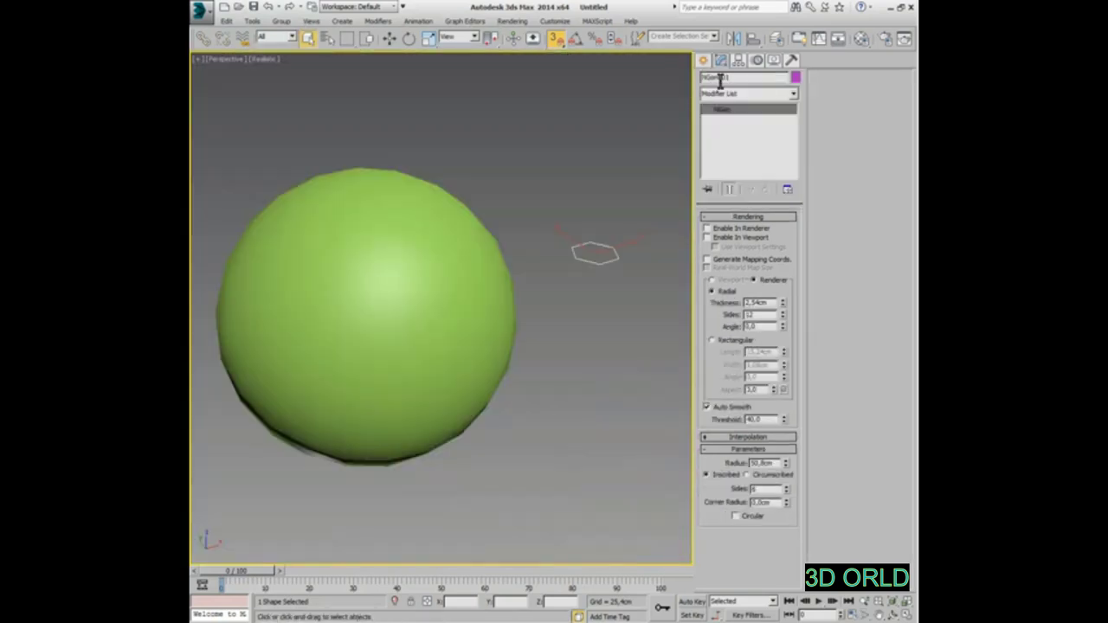
{"action": "left_click", "coordinate": [754, 95]}
{"action": "key", "text": "r"}
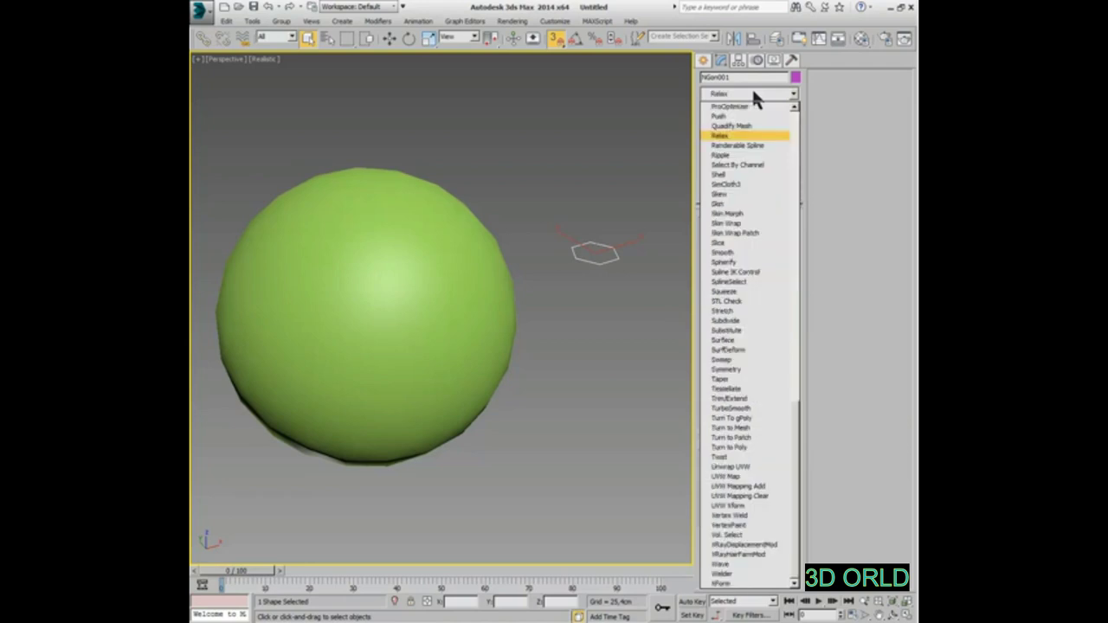
{"action": "key", "text": "Down"}
{"action": "key", "text": "Return"}
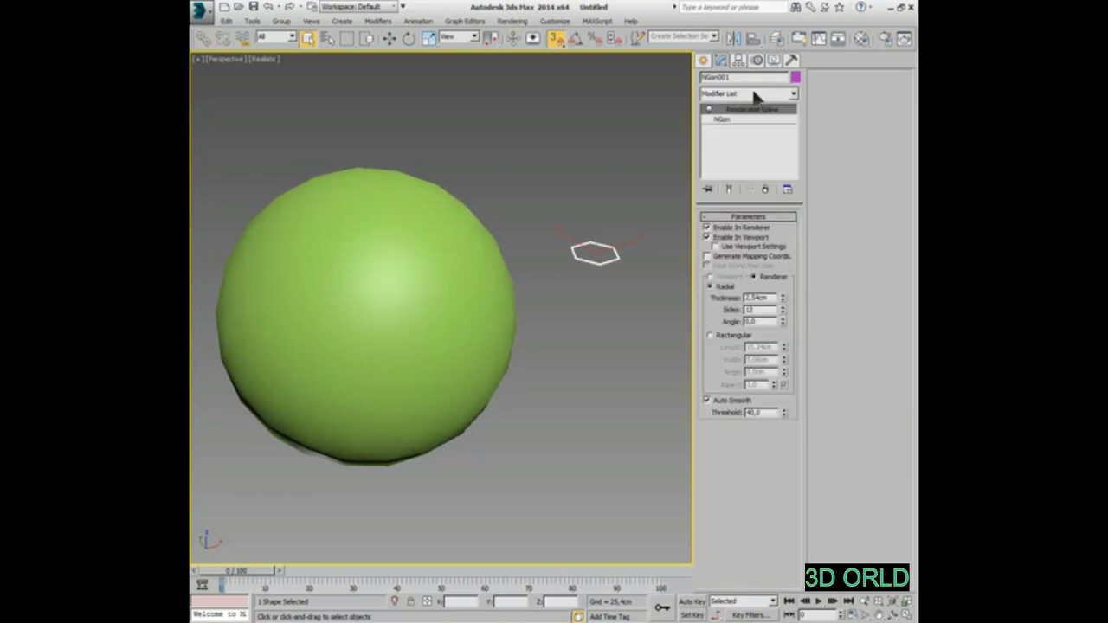
Set the rendered tube thickness to 20 cm and reduce its sides to 3
{"action": "double_click", "coordinate": [768, 297]}
{"action": "type", "text": "10"}
{"action": "key", "text": "Return"}
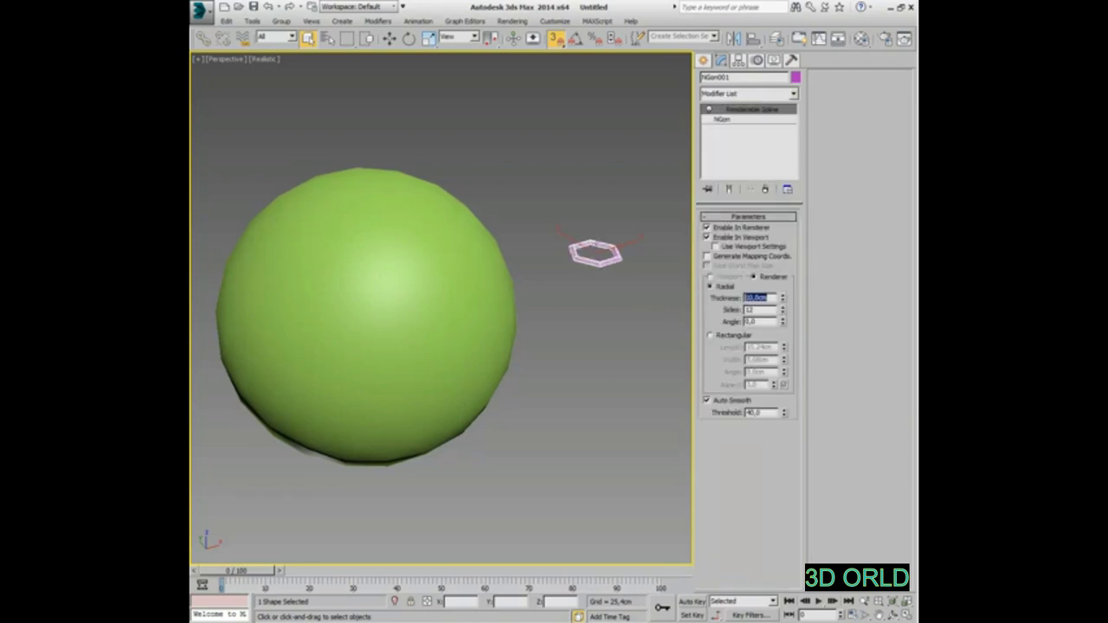
{"action": "key", "text": "Tab"}
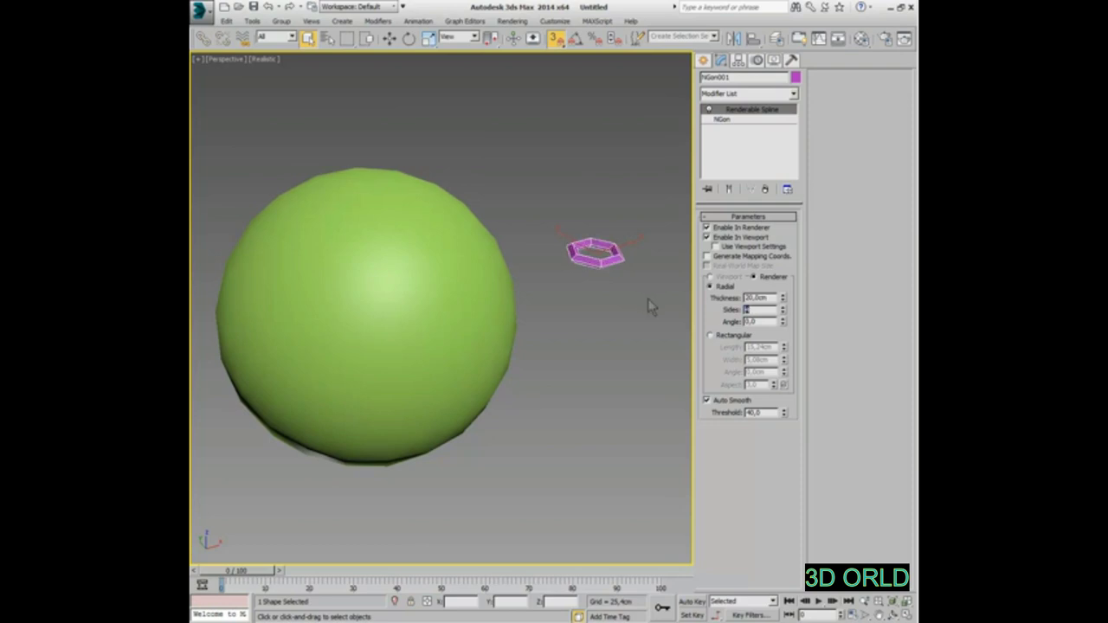
{"action": "mouse_move", "coordinate": [663, 301]}
{"action": "middle_mouse_down", "text": "alt"}
{"action": "mouse_move", "coordinate": [594, 321]}
{"action": "mouse_move", "coordinate": [583, 311]}
{"action": "mouse_move", "coordinate": [583, 223]}
{"action": "mouse_move", "coordinate": [580, 316]}
{"action": "mouse_move", "coordinate": [604, 307]}
{"action": "middle_mouse_up", "text": "alt"}
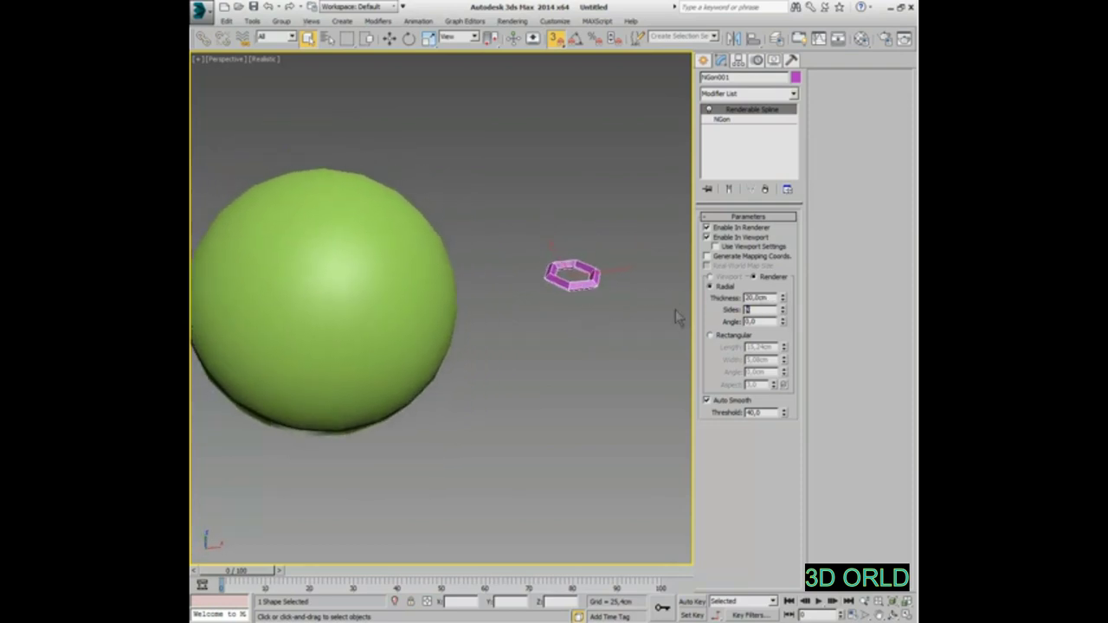
{"action": "type", "text": "3"}
{"action": "key", "text": "Return"}
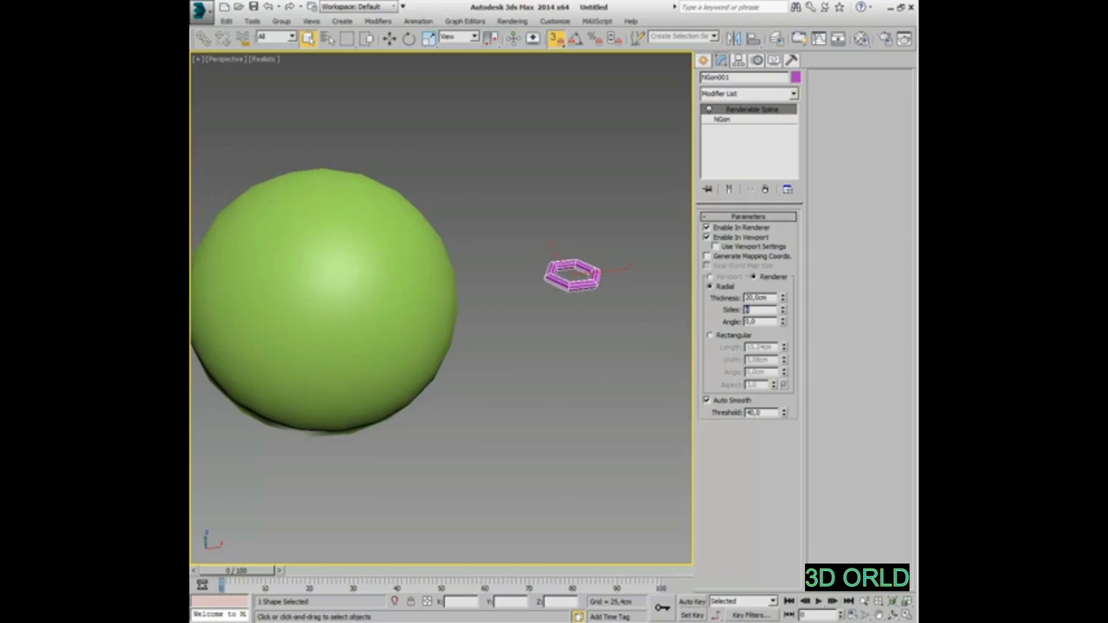
Adjust the viewport configuration and orbit to inspect the hexagon tube
{"action": "right_click", "coordinate": [909, 609]}
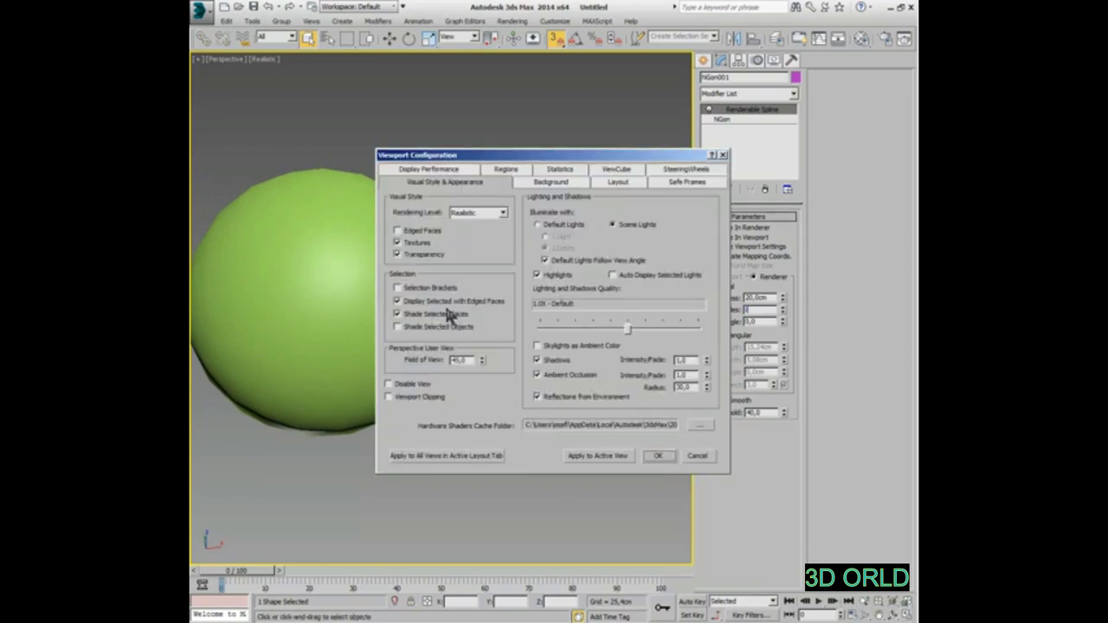
{"action": "left_click", "coordinate": [658, 456]}
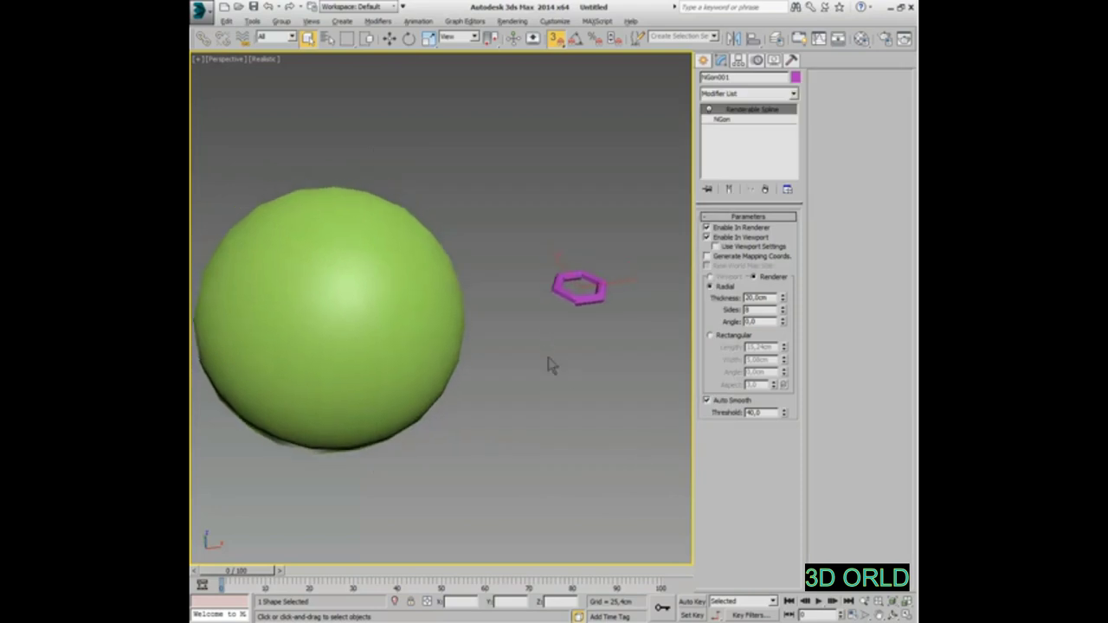
{"action": "middle_click_drag", "start_coordinate": [550, 385], "coordinate": [538, 361], "text": "alt"}
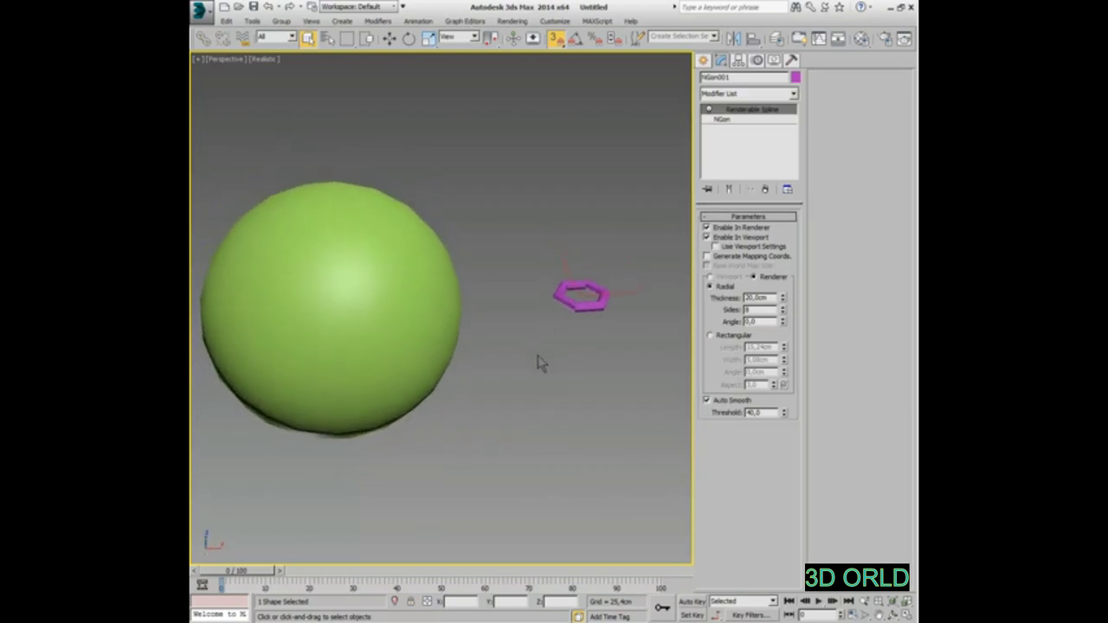
{"action": "mouse_move", "coordinate": [622, 356]}
{"action": "middle_mouse_down", "text": "alt"}
{"action": "mouse_move", "coordinate": [571, 344]}
{"action": "mouse_move", "coordinate": [422, 268]}
{"action": "middle_mouse_up", "text": "alt"}
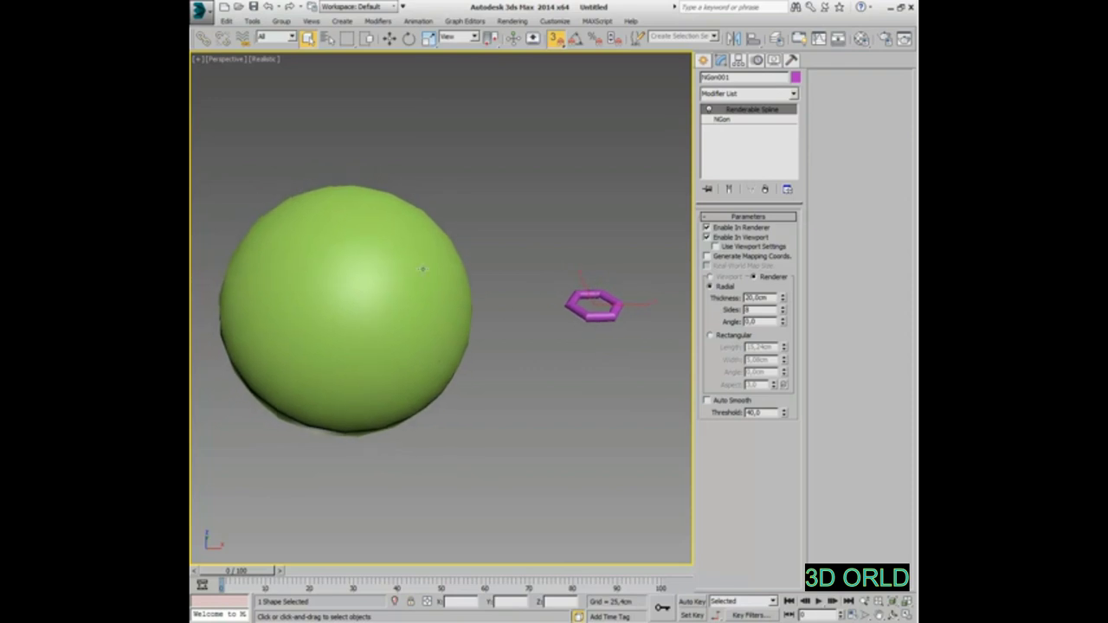
Add a Turn to Mesh modifier above Renderable Spline on the hexagon
{"action": "left_click", "coordinate": [757, 93]}
{"action": "type", "text": "turn"}
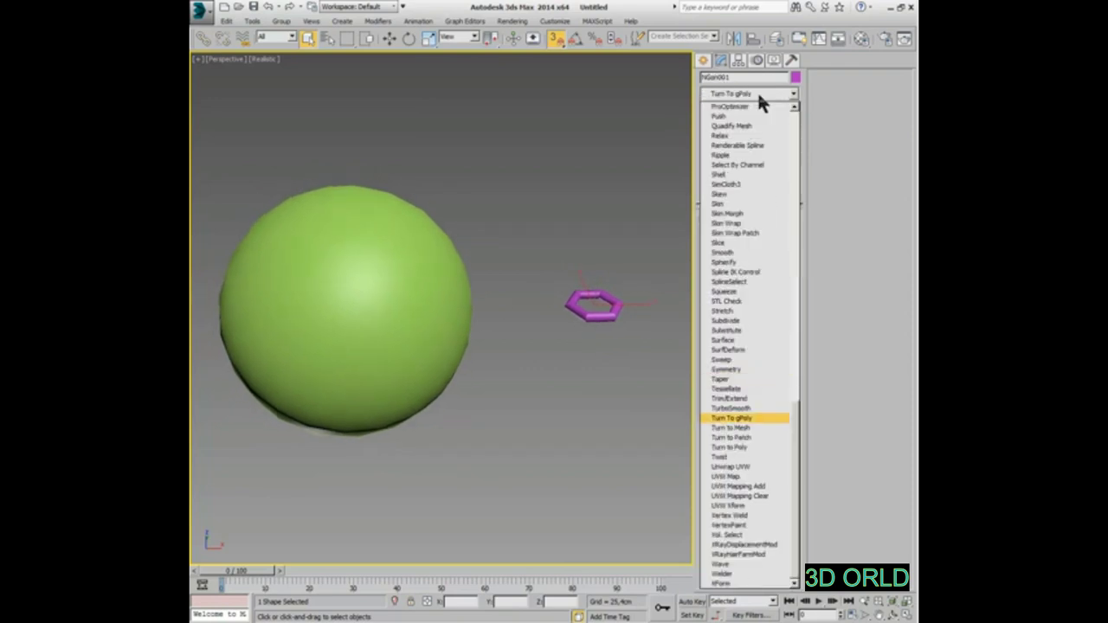
{"action": "key", "text": "Down"}
{"action": "key", "text": "Down"}
{"action": "key", "text": "Down"}
{"action": "key", "text": "Up"}
{"action": "key", "text": "Up"}
{"action": "key", "text": "Return"}
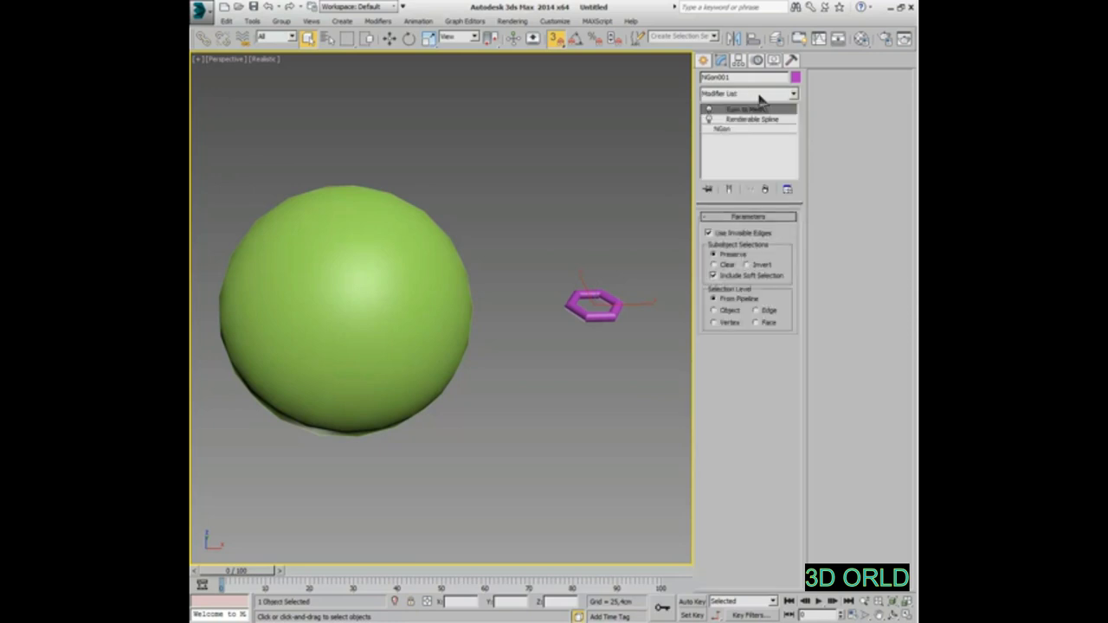
{"action": "left_click", "coordinate": [704, 61]}
Create a Compound Scatter from the hexagon using the geosphere as distribution object
{"action": "left_click", "coordinate": [707, 80]}
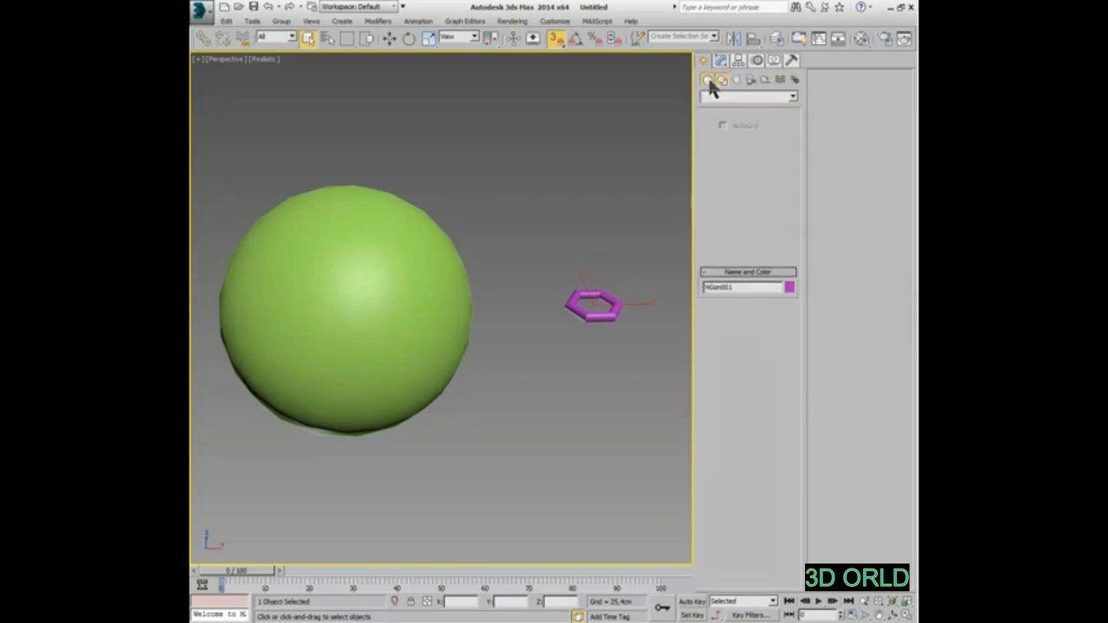
{"action": "left_click", "coordinate": [746, 97]}
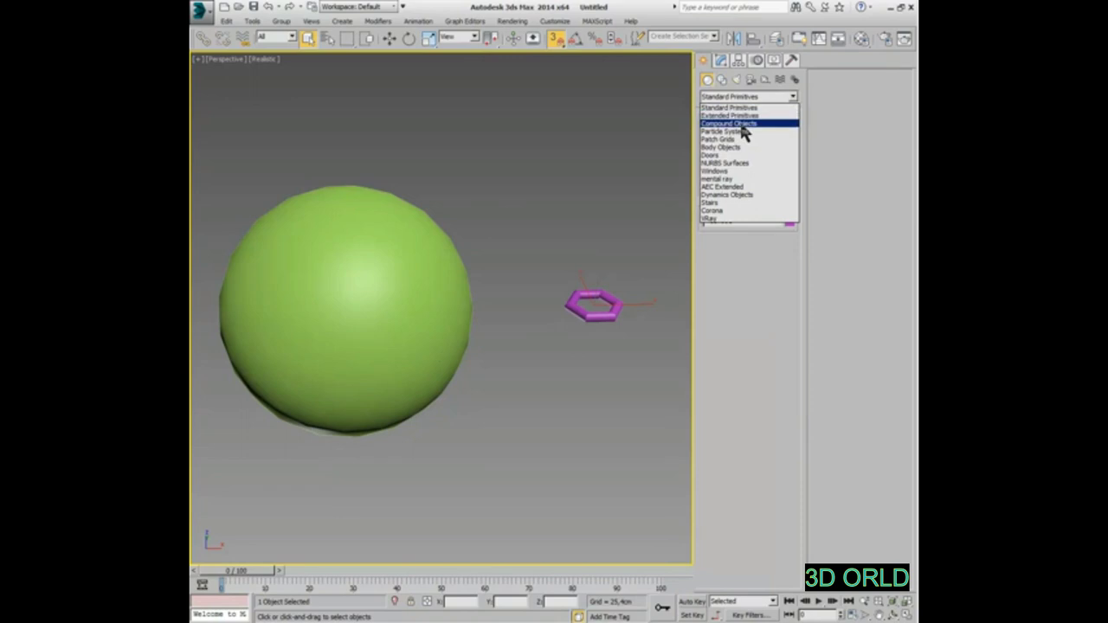
{"action": "left_click", "coordinate": [742, 123]}
{"action": "left_click", "coordinate": [774, 139]}
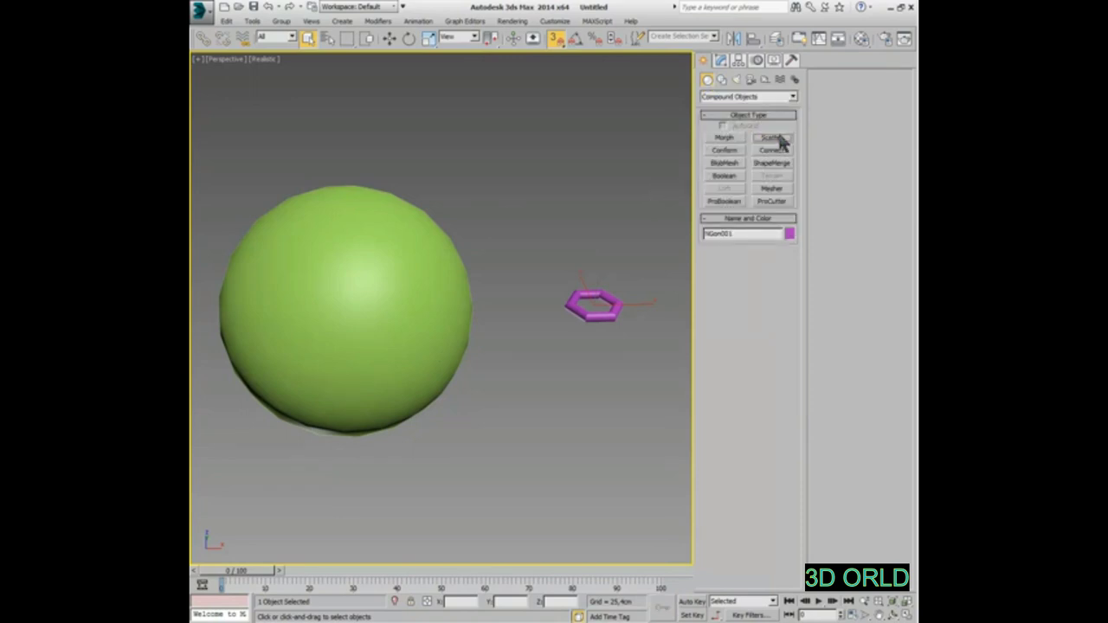
{"action": "left_click", "coordinate": [750, 285]}
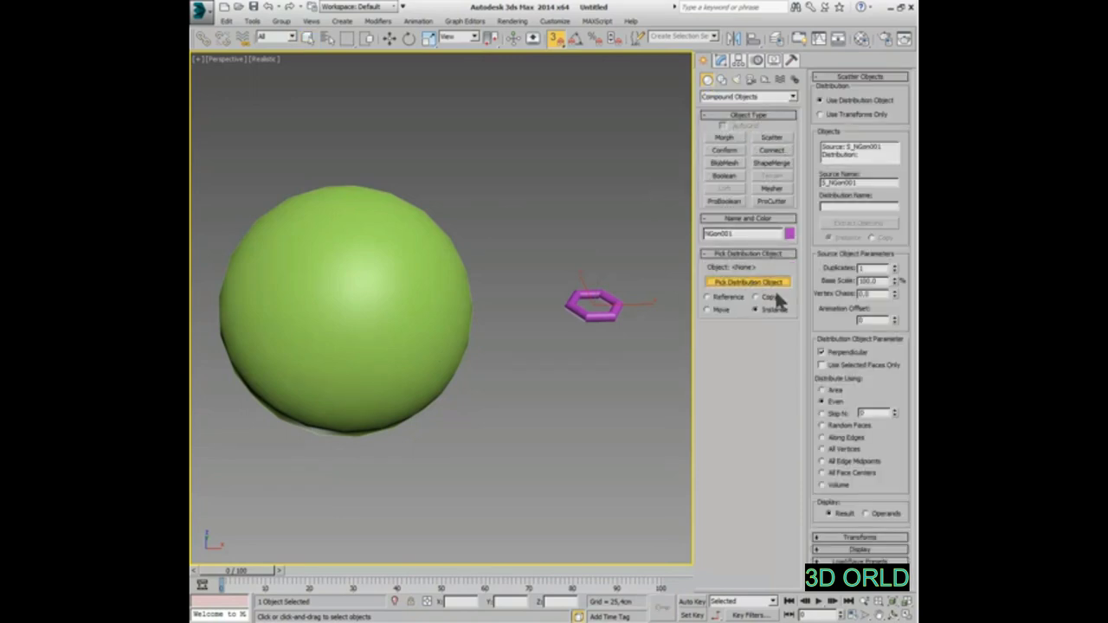
{"action": "left_click", "coordinate": [440, 342]}
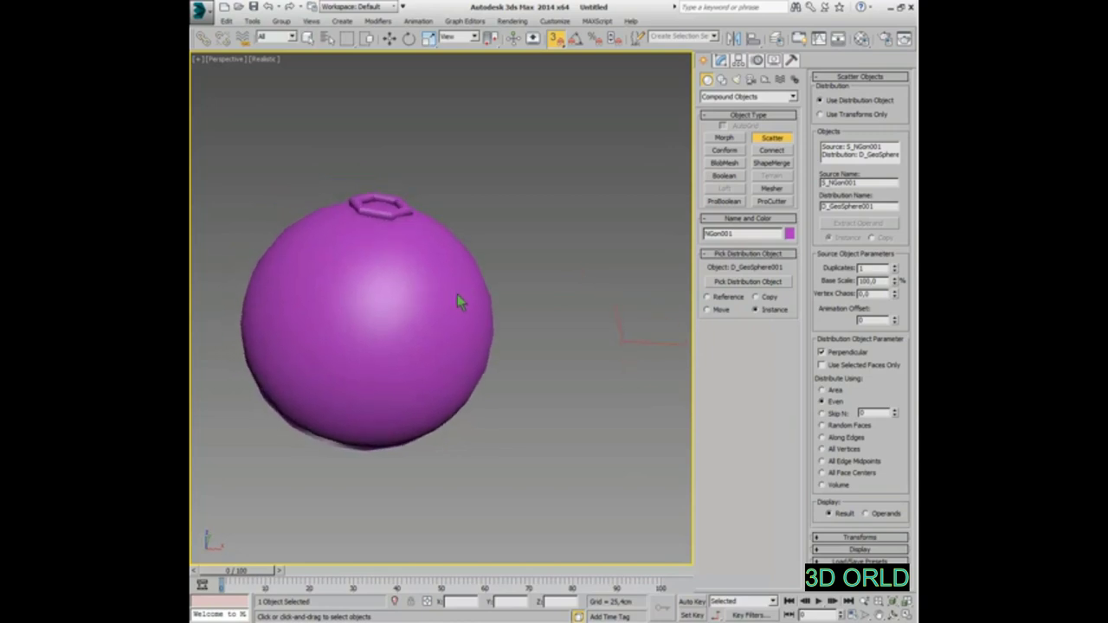
Hide the distribution geosphere in the scatter display options and orbit the result
{"action": "left_click", "coordinate": [845, 551]}
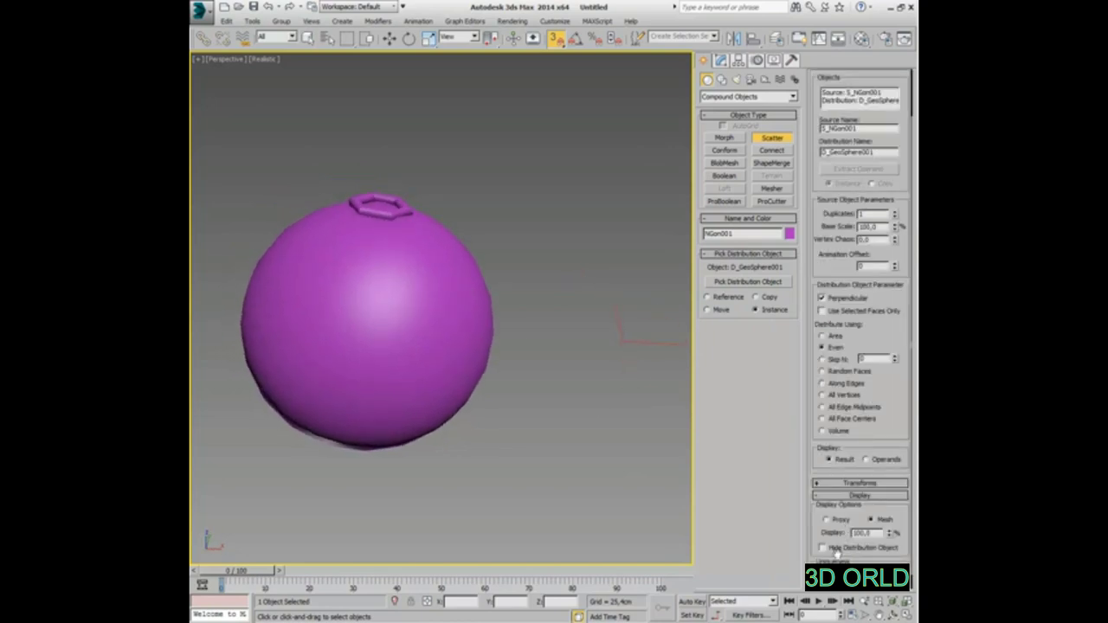
{"action": "left_click", "coordinate": [842, 550]}
{"action": "mouse_move", "coordinate": [431, 240]}
{"action": "middle_mouse_down", "text": "alt"}
{"action": "mouse_move", "coordinate": [450, 363]}
{"action": "mouse_move", "coordinate": [450, 249]}
{"action": "mouse_move", "coordinate": [448, 317]}
{"action": "middle_mouse_up", "text": "alt"}
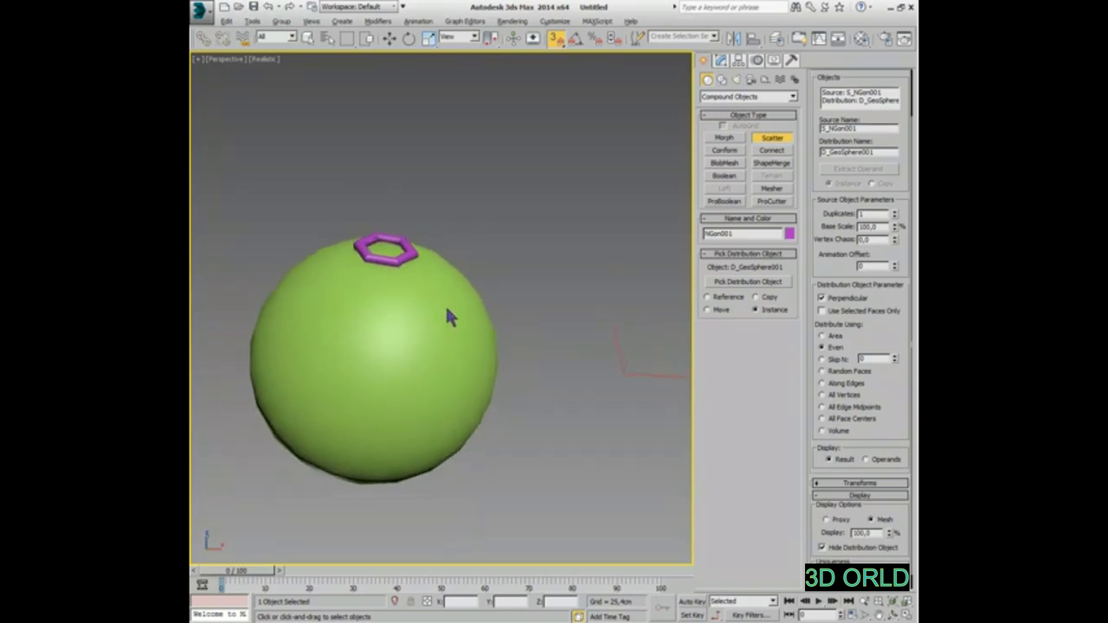
{"action": "left_click", "coordinate": [720, 60]}
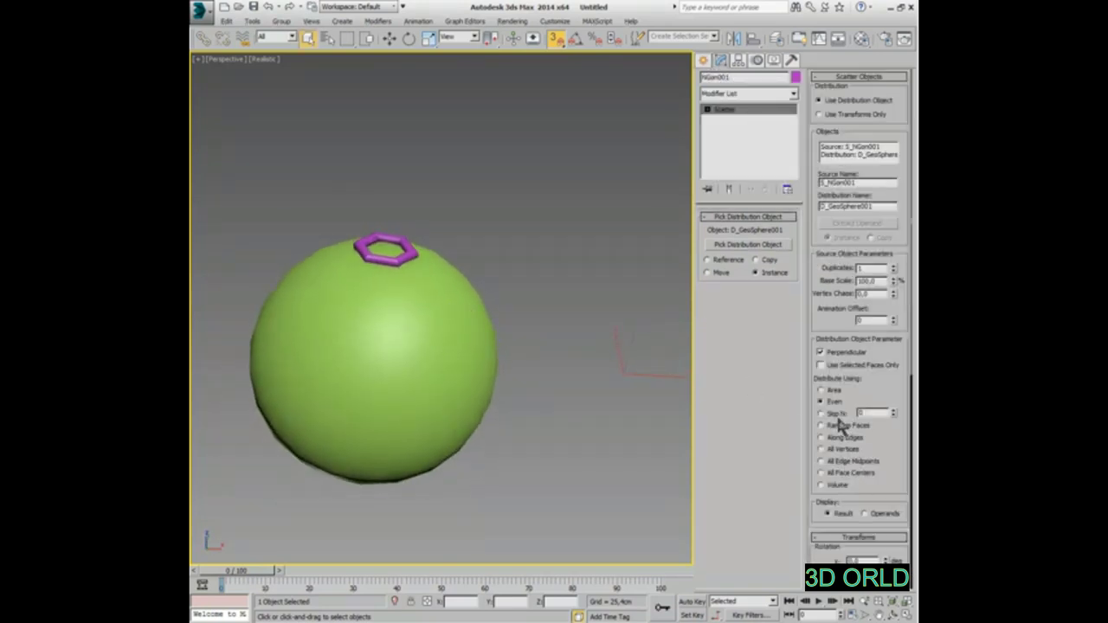
Distribute 50 duplicate hexagons by area over the sphere
{"action": "left_click", "coordinate": [828, 391]}
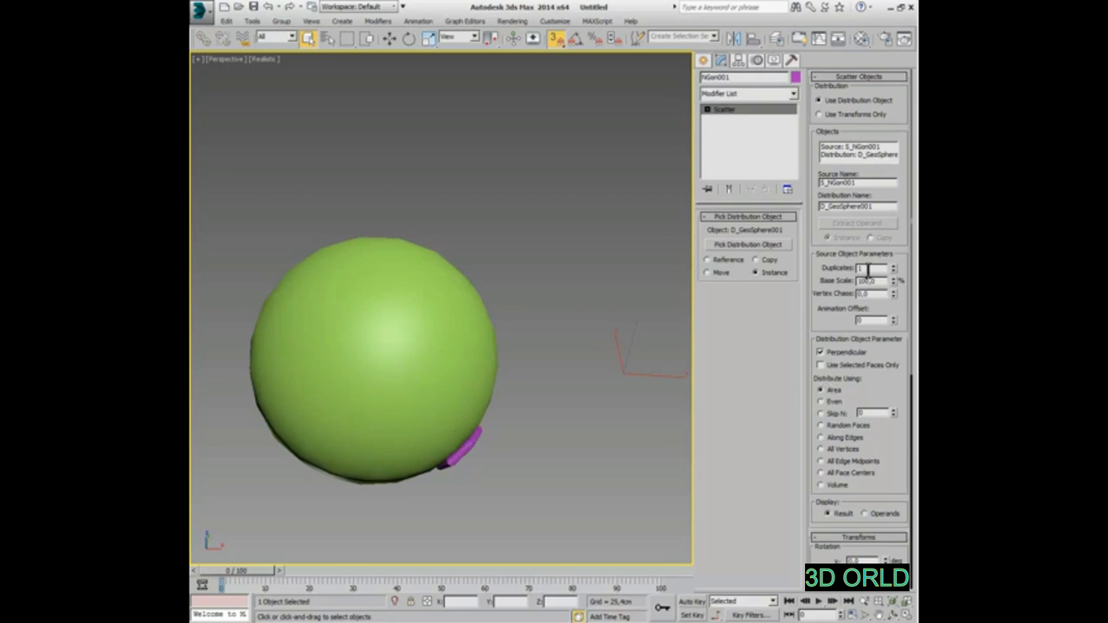
{"action": "type", "text": "50"}
{"action": "key", "text": "Return"}
{"action": "mouse_move", "coordinate": [606, 450]}
{"action": "middle_mouse_down", "text": "alt"}
{"action": "mouse_move", "coordinate": [430, 260]}
{"action": "mouse_move", "coordinate": [446, 279]}
{"action": "mouse_move", "coordinate": [554, 299]}
{"action": "mouse_move", "coordinate": [785, 323]}
{"action": "middle_mouse_up", "text": "alt"}
{"action": "scroll", "coordinate": [450, 283], "scroll_direction": "up", "scroll_amount": 2}
{"action": "scroll", "coordinate": [455, 287], "scroll_direction": "up", "scroll_amount": 3}
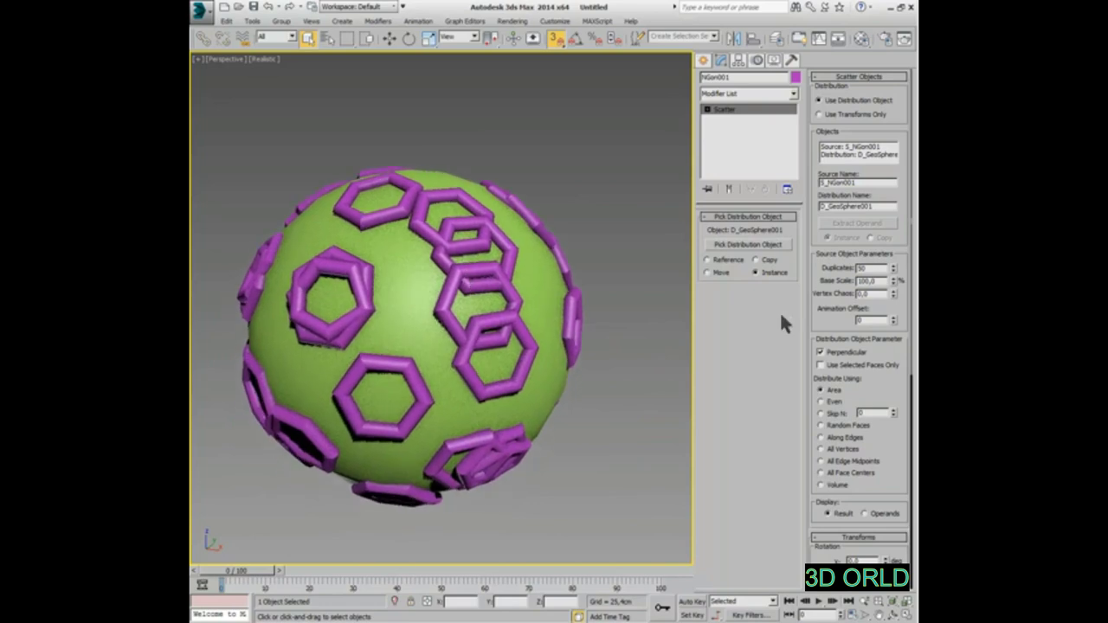
Try the Even, Skip N, Random, Edges, Vertices, Edge Midpoints, Face Centers and Volume distribution options
{"action": "left_click", "coordinate": [831, 403]}
{"action": "left_click", "coordinate": [829, 413]}
{"action": "mouse_move", "coordinate": [604, 366]}
{"action": "middle_mouse_down", "text": "alt"}
{"action": "mouse_move", "coordinate": [563, 415]}
{"action": "mouse_move", "coordinate": [477, 376]}
{"action": "mouse_move", "coordinate": [631, 387]}
{"action": "middle_mouse_up", "text": "alt"}
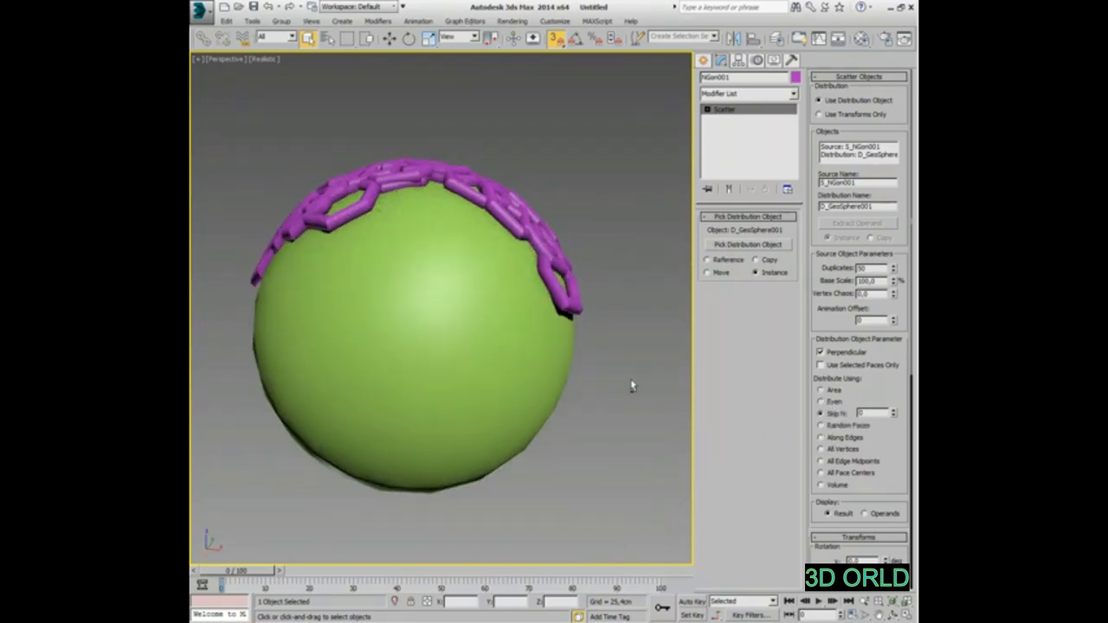
{"action": "left_click", "coordinate": [847, 426]}
{"action": "left_click", "coordinate": [844, 438]}
{"action": "left_click", "coordinate": [841, 450]}
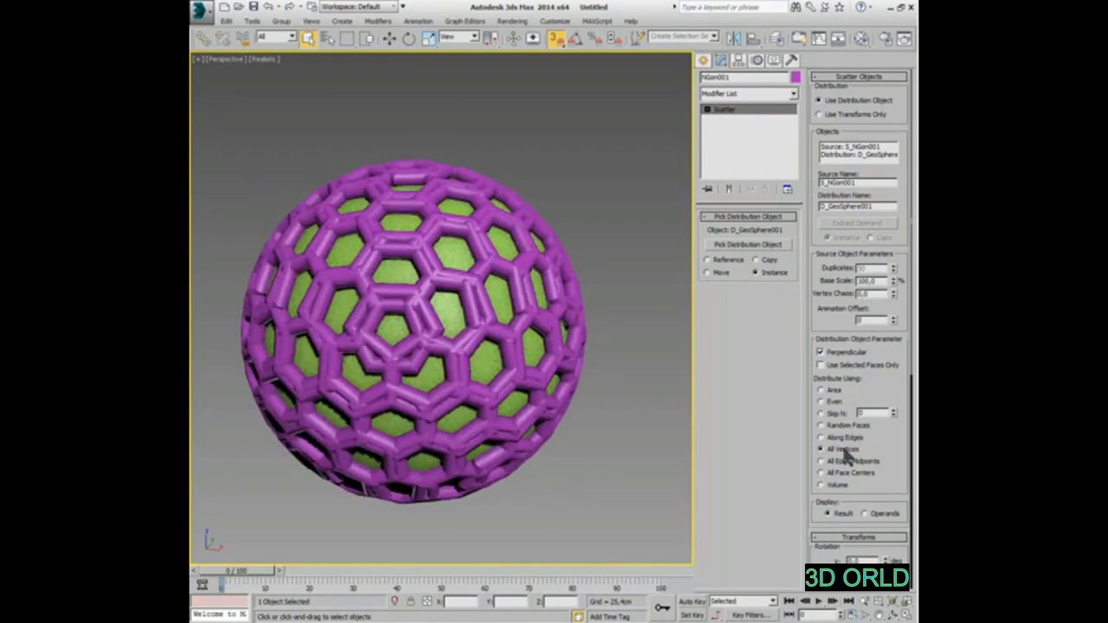
{"action": "left_click", "coordinate": [844, 462]}
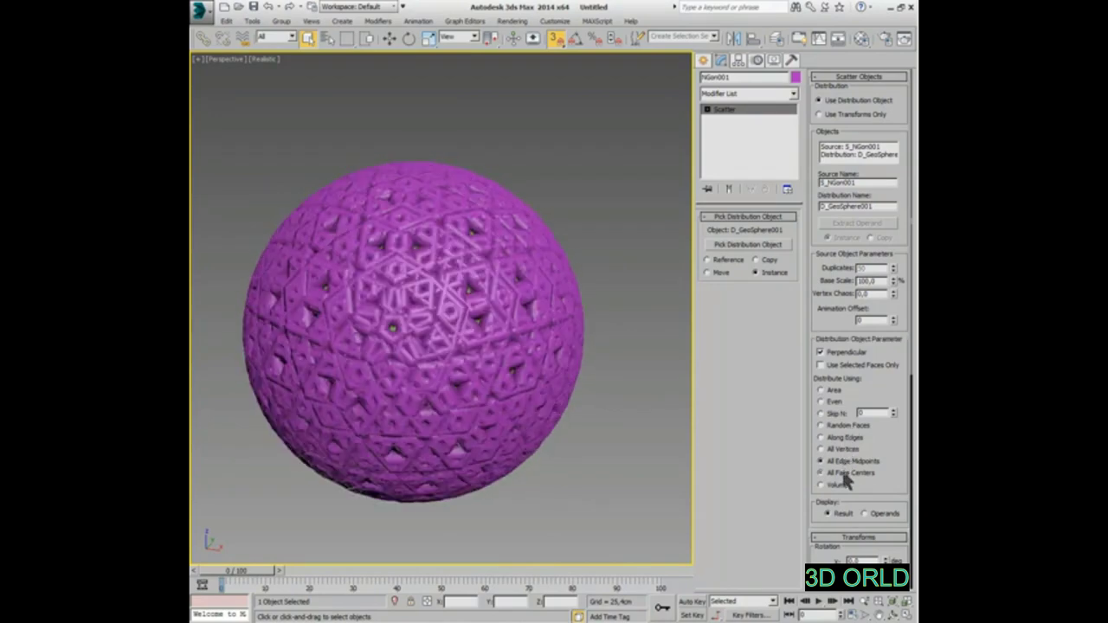
{"action": "left_click", "coordinate": [844, 473]}
{"action": "left_click", "coordinate": [841, 485]}
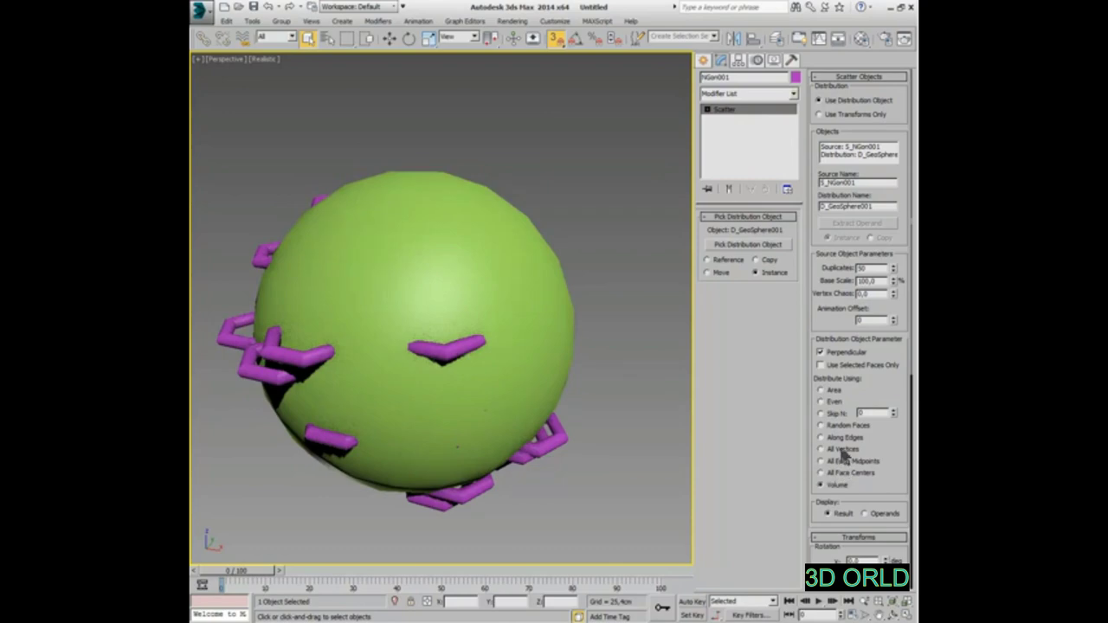
{"action": "left_click", "coordinate": [840, 449]}
Place hexagons at All Face Centers and scale them down to 50 base scale
{"action": "left_click_drag", "start_coordinate": [895, 283], "coordinate": [890, 378]}
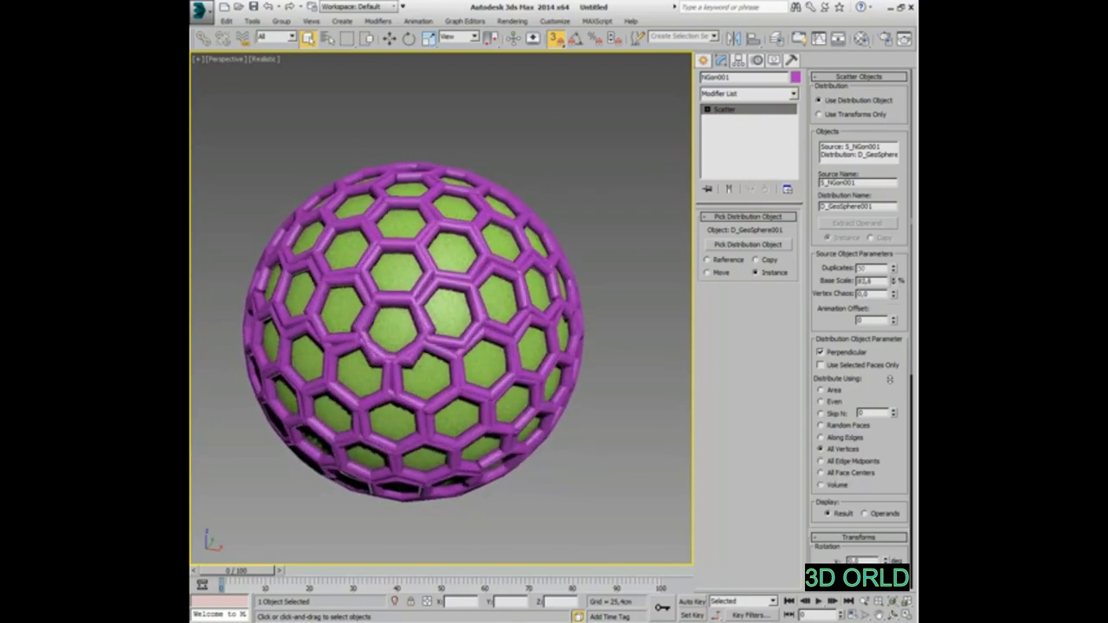
{"action": "left_click", "coordinate": [857, 474]}
{"action": "mouse_move", "coordinate": [896, 289]}
{"action": "left_mouse_down"}
{"action": "mouse_move", "coordinate": [899, 493]}
{"action": "mouse_move", "coordinate": [898, 475]}
{"action": "left_mouse_up"}
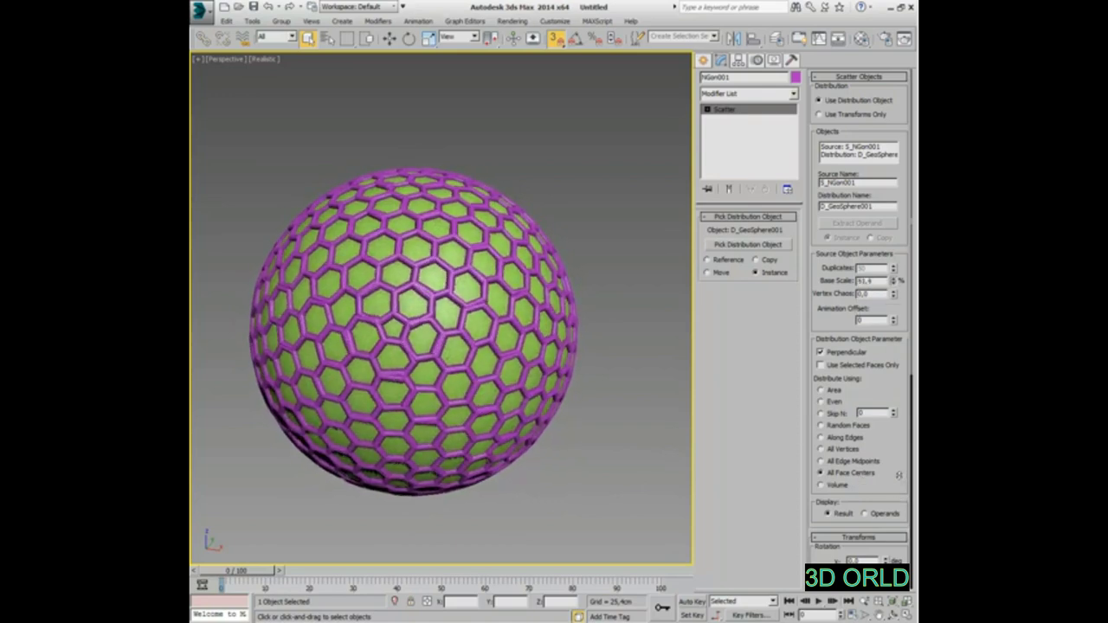
{"action": "left_click_drag", "start_coordinate": [878, 281], "coordinate": [818, 281]}
{"action": "type", "text": "50"}
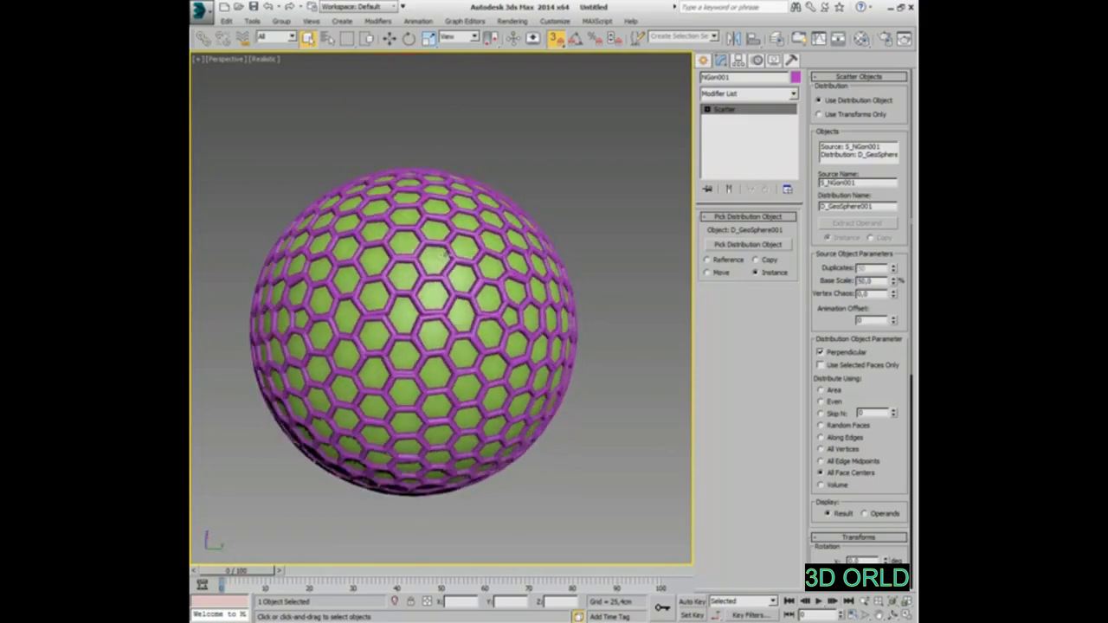
Hide the green distribution sphere and switch the viewport to plain Shaded display
{"action": "right_click", "coordinate": [618, 218]}
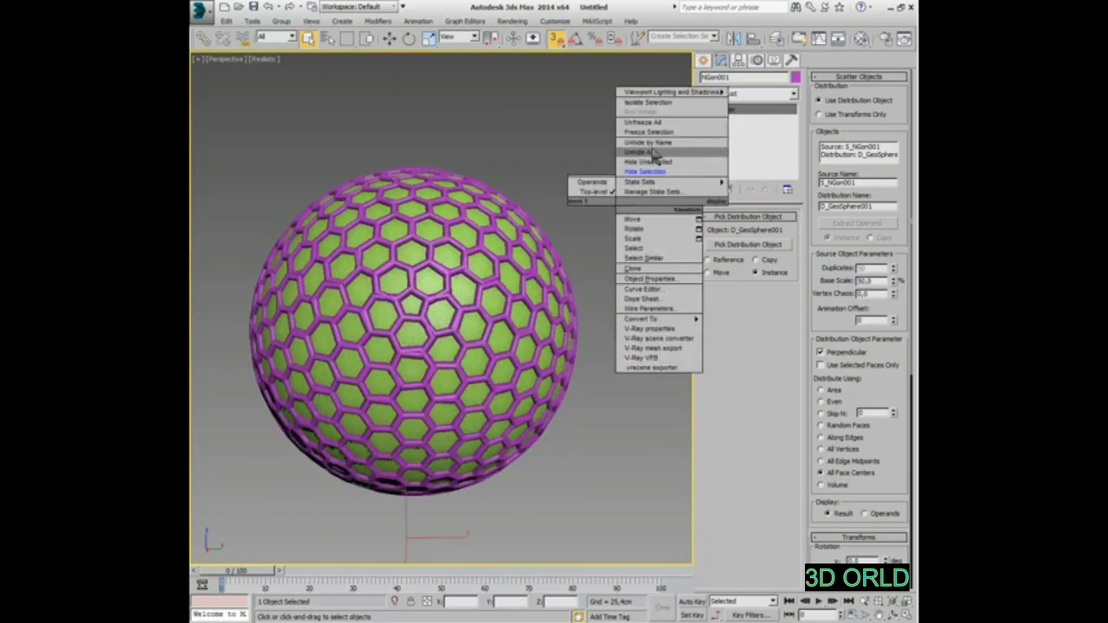
{"action": "left_click", "coordinate": [655, 167]}
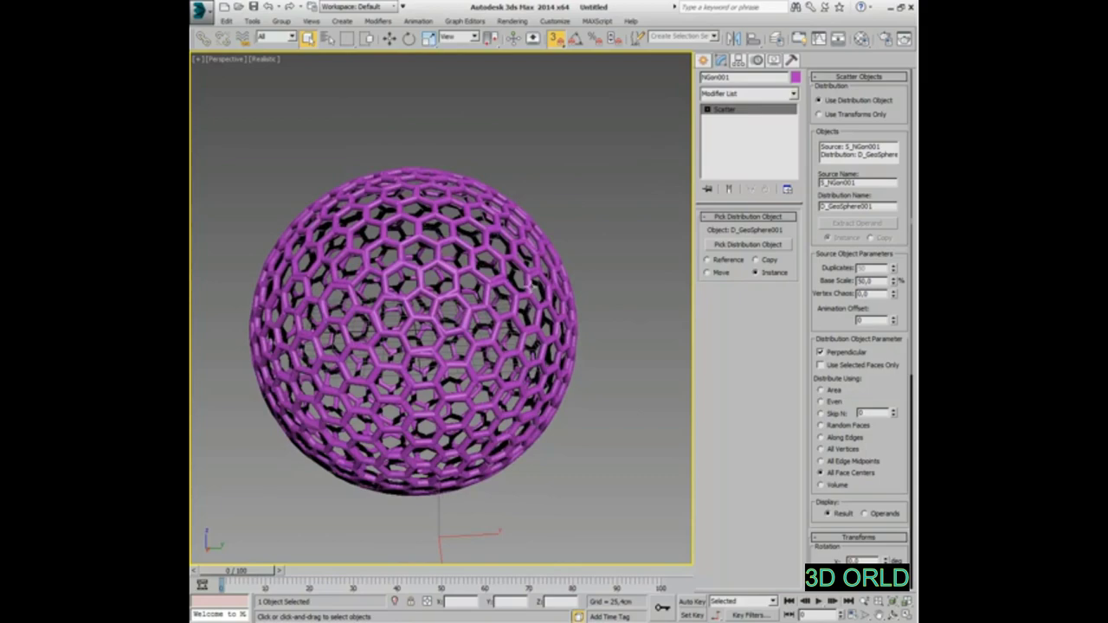
{"action": "left_click", "coordinate": [273, 60]}
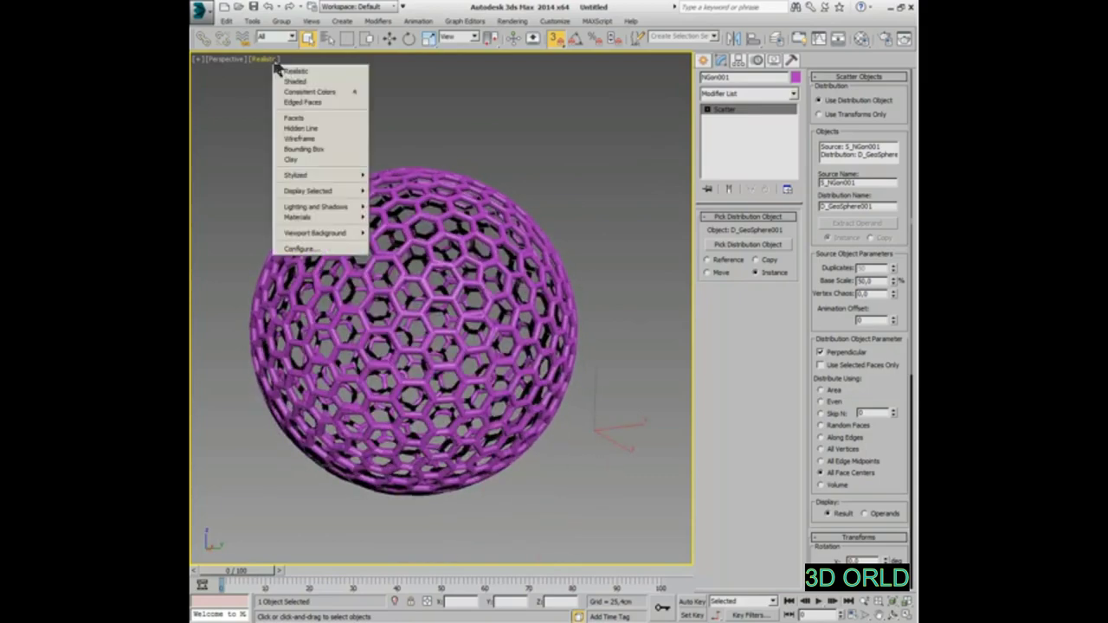
{"action": "left_click", "coordinate": [303, 83]}
Orbit and zoom around the open honeycomb sphere to inspect its cells
{"action": "scroll", "coordinate": [530, 286], "scroll_direction": "up", "scroll_amount": 3}
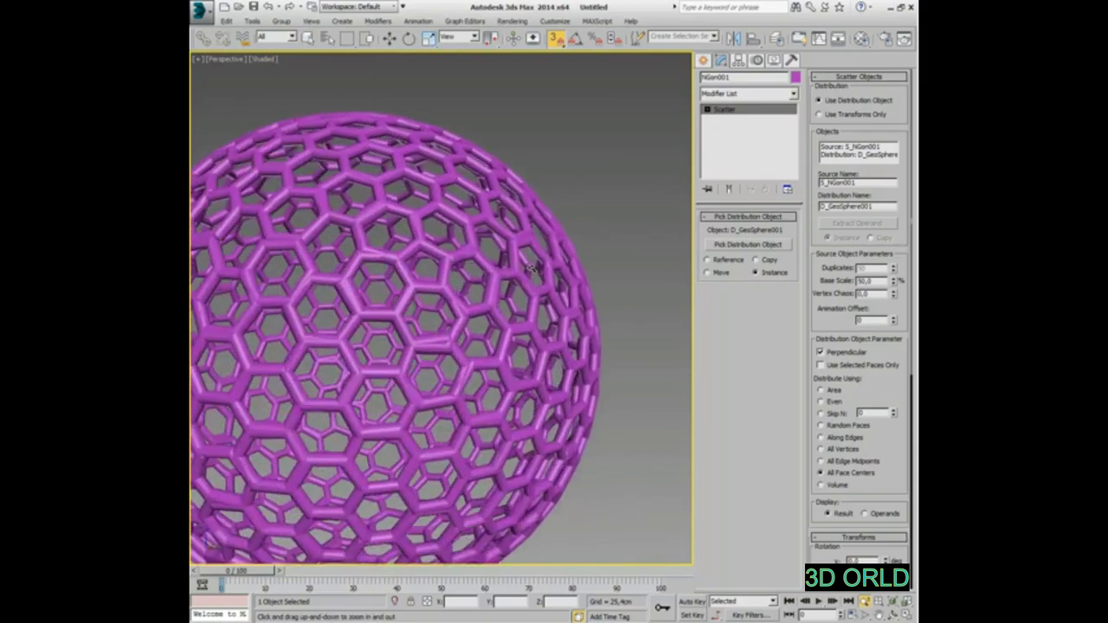
{"action": "key", "text": "q"}
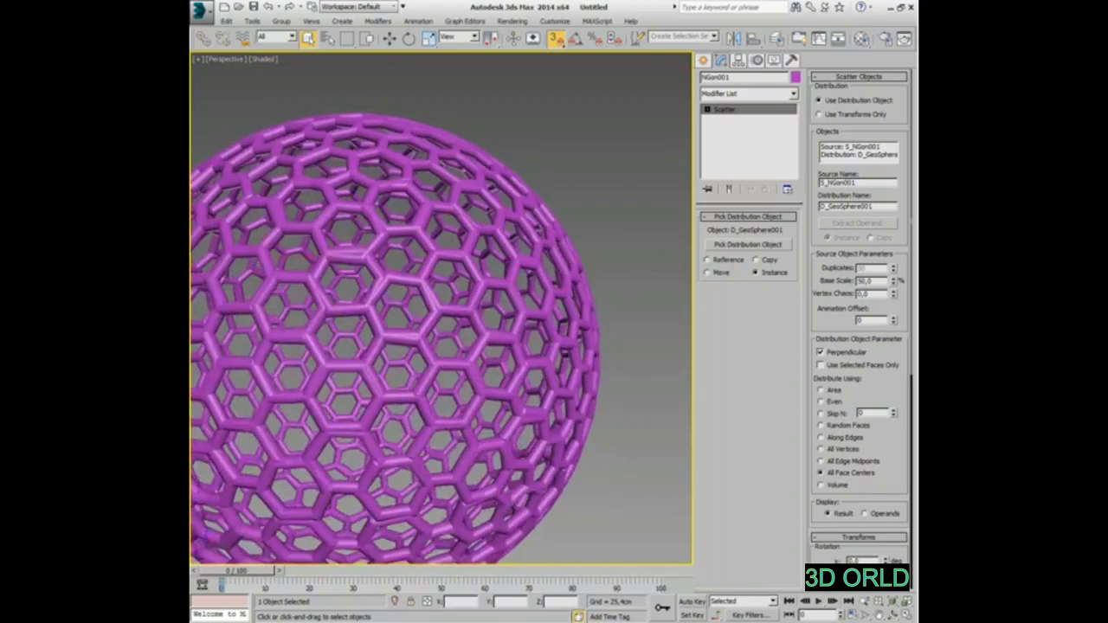
{"action": "scroll", "coordinate": [523, 273], "scroll_direction": "down", "scroll_amount": 4}
{"action": "mouse_move", "coordinate": [536, 398]}
{"action": "middle_mouse_down", "text": "alt"}
{"action": "mouse_move", "coordinate": [478, 330]}
{"action": "mouse_move", "coordinate": [468, 346]}
{"action": "mouse_move", "coordinate": [483, 322]}
{"action": "middle_mouse_up", "text": "alt"}
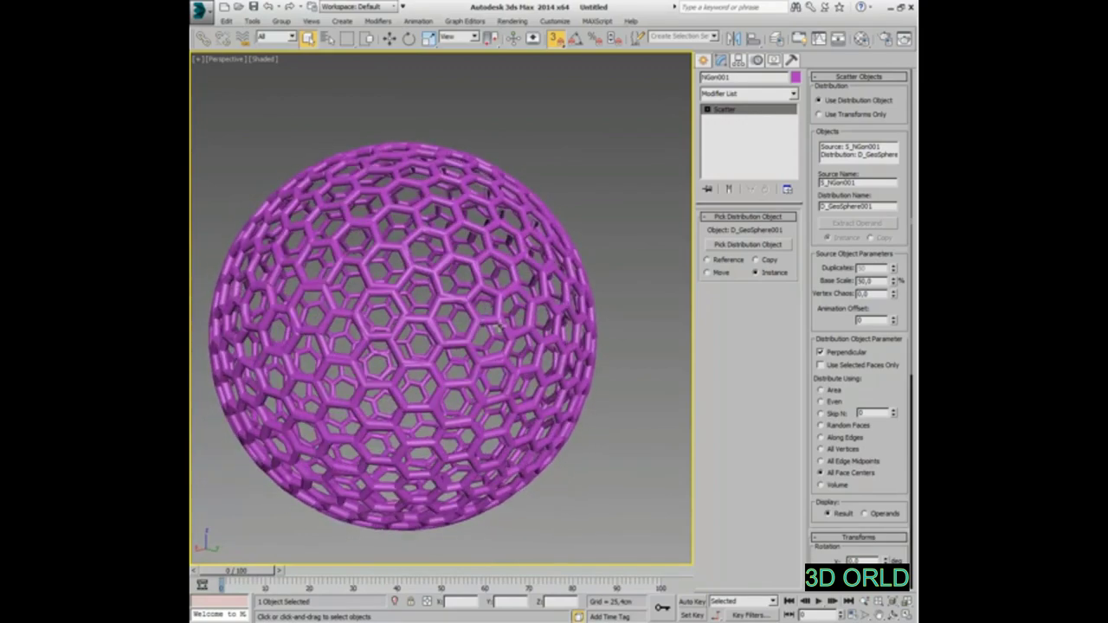
{"action": "scroll", "coordinate": [500, 322], "scroll_direction": "up", "scroll_amount": 2}
{"action": "scroll", "coordinate": [528, 303], "scroll_direction": "up", "scroll_amount": 3}
{"action": "scroll", "coordinate": [558, 286], "scroll_direction": "up", "scroll_amount": 3}
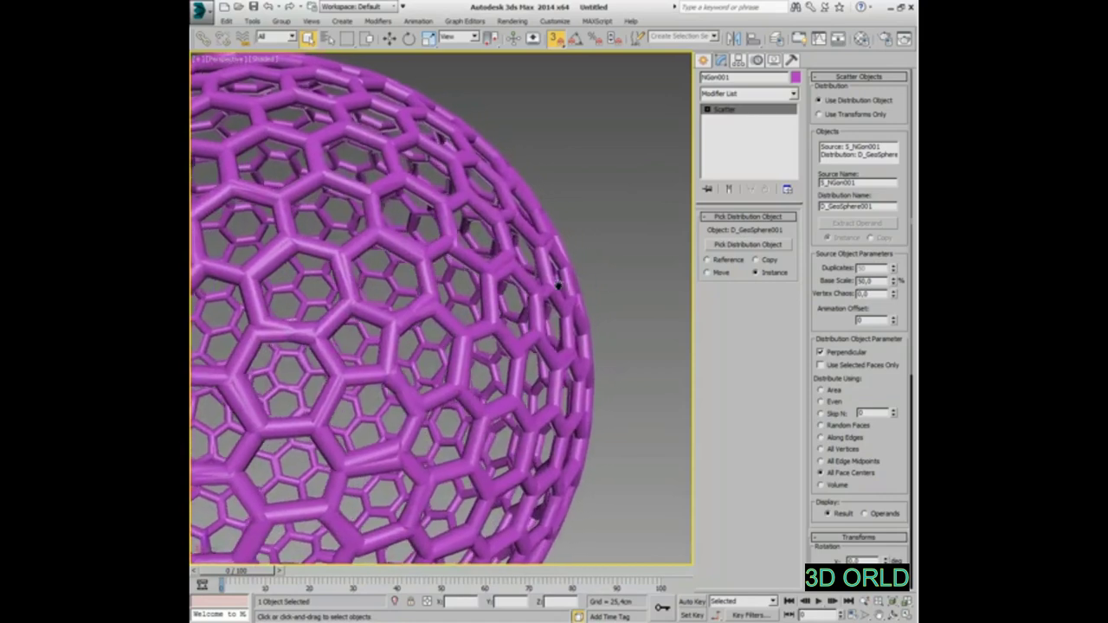
{"action": "middle_click_drag", "start_coordinate": [558, 286], "coordinate": [543, 295], "text": "alt"}
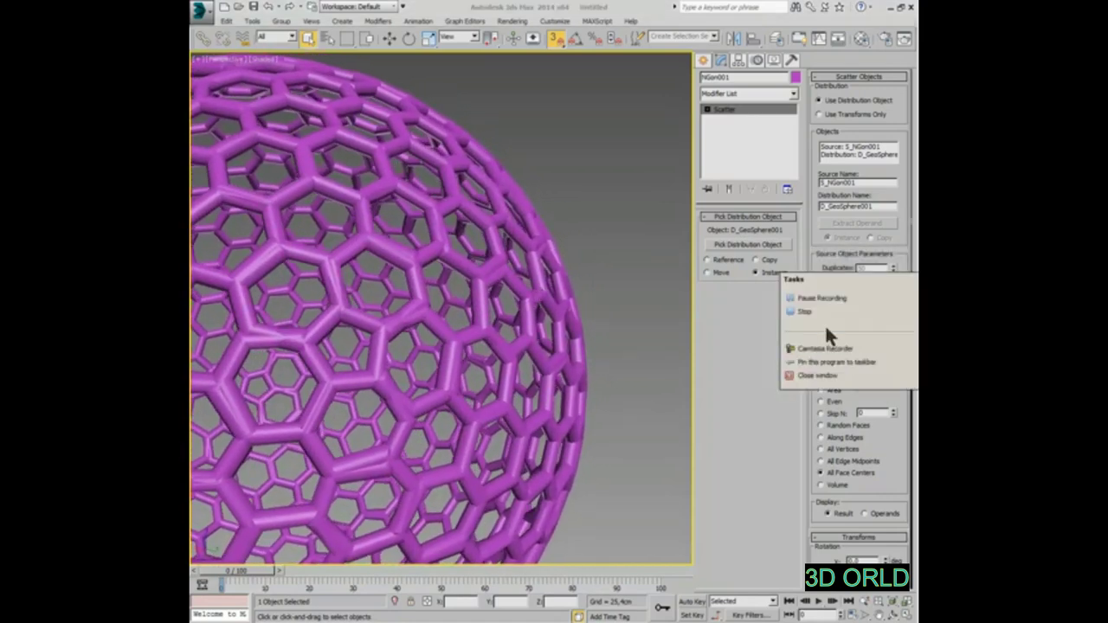
Create a new GeoSphere of radius 254 cm centred at the origin in the Top view
{"action": "left_click", "coordinate": [813, 311]}
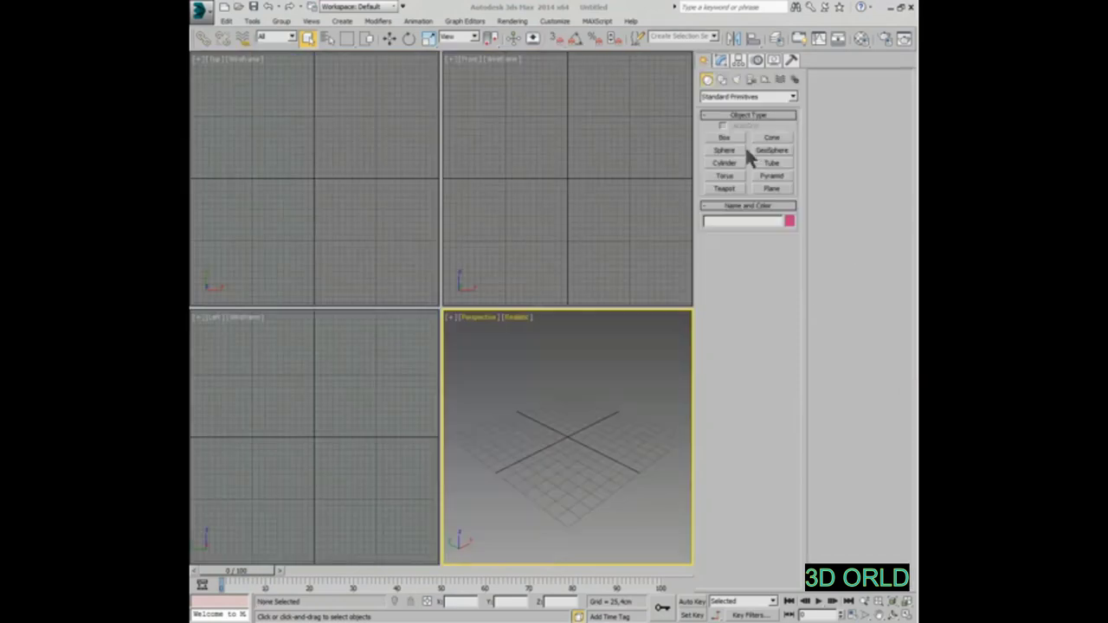
{"action": "left_click", "coordinate": [767, 151]}
{"action": "left_click", "coordinate": [313, 173]}
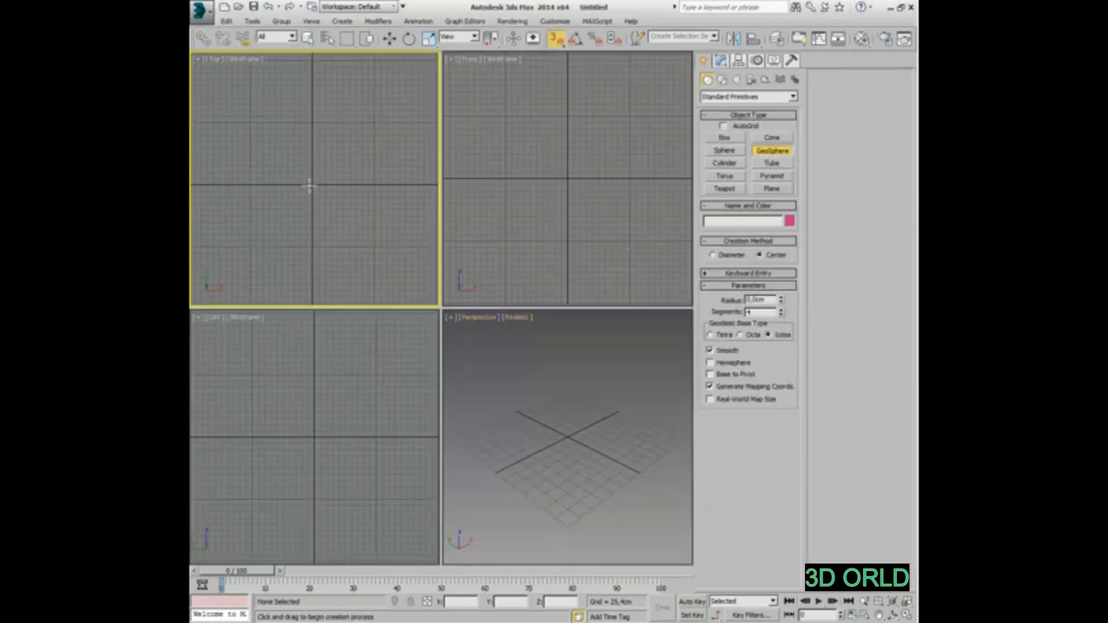
{"action": "left_click_drag", "start_coordinate": [309, 185], "coordinate": [315, 128]}
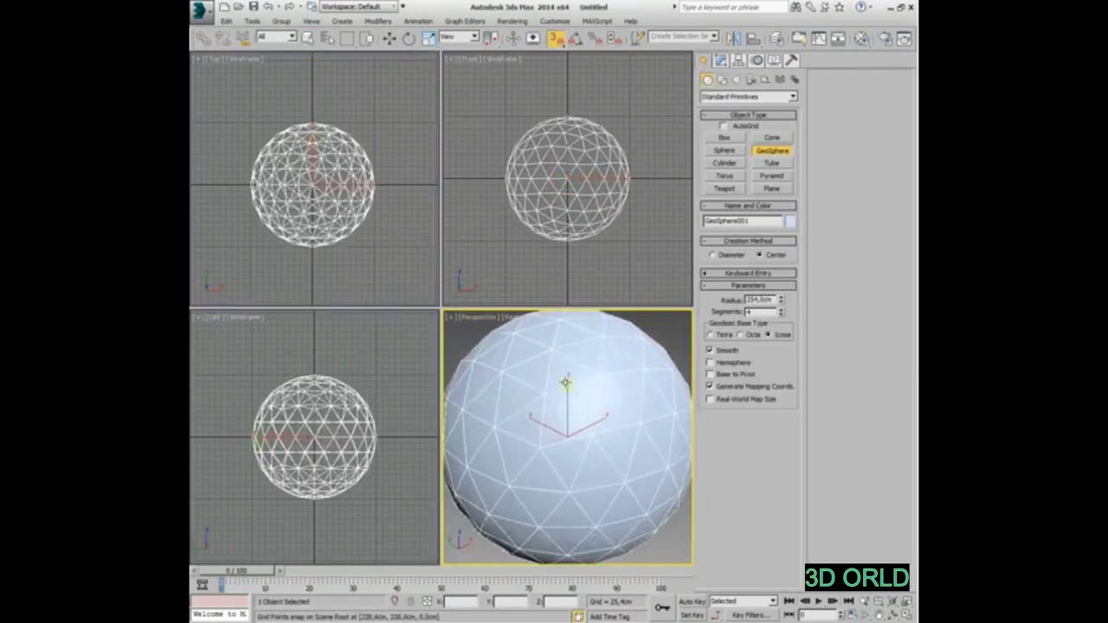
{"action": "scroll", "coordinate": [574, 384], "scroll_direction": "down", "scroll_amount": 5}
{"action": "scroll", "coordinate": [583, 381], "scroll_direction": "down", "scroll_amount": 1}
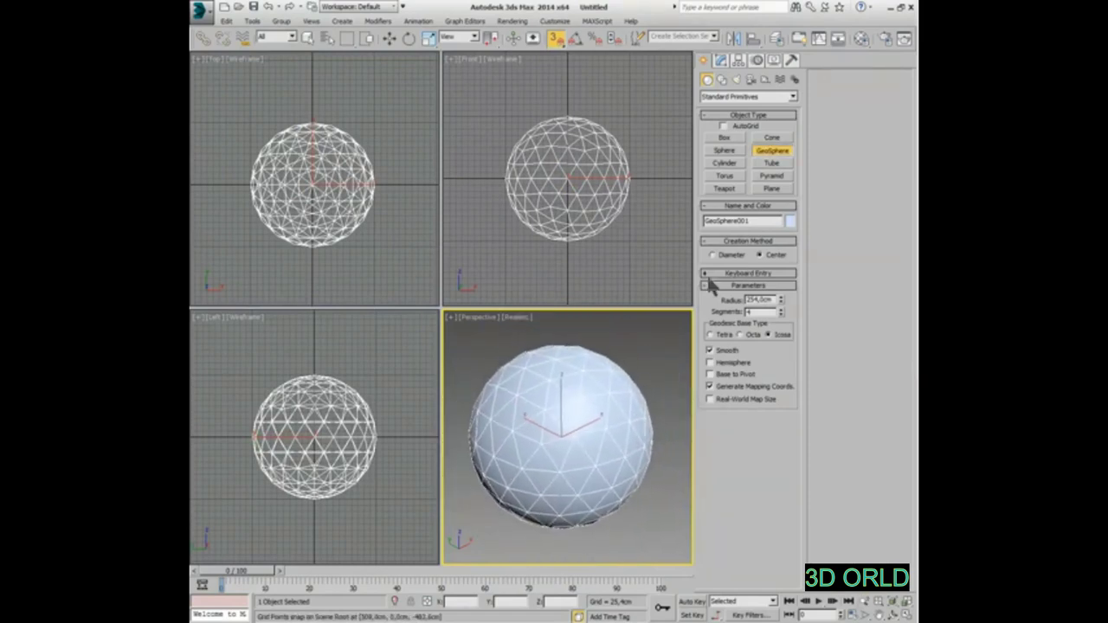
Set the geosphere's object colour to pink
{"action": "left_click", "coordinate": [720, 62]}
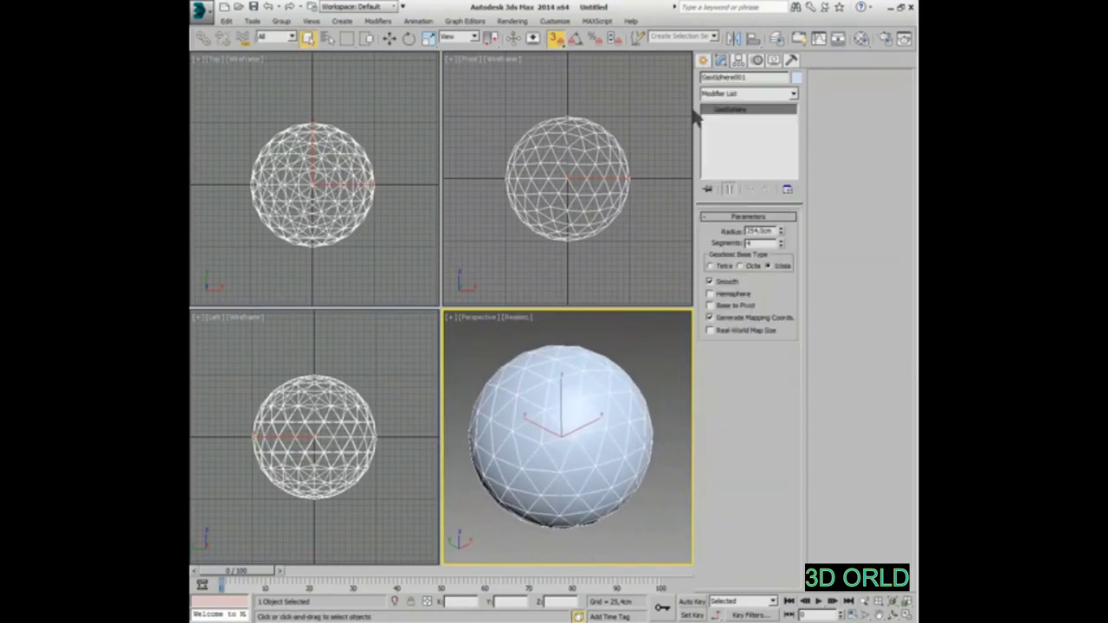
{"action": "left_click", "coordinate": [796, 76]}
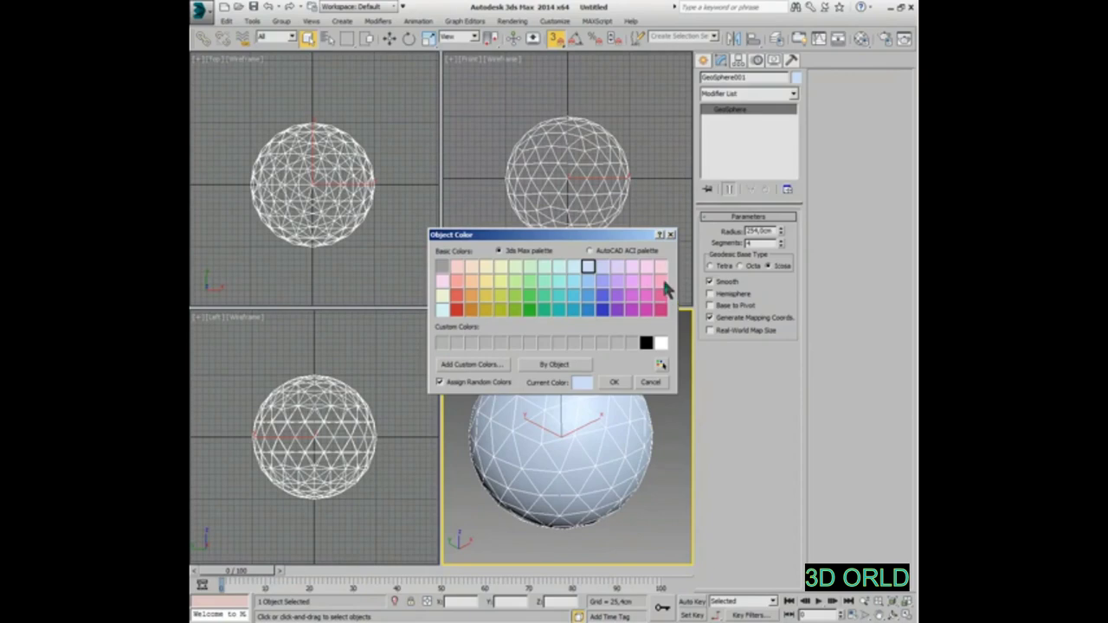
{"action": "left_click", "coordinate": [660, 296]}
{"action": "left_click", "coordinate": [615, 382]}
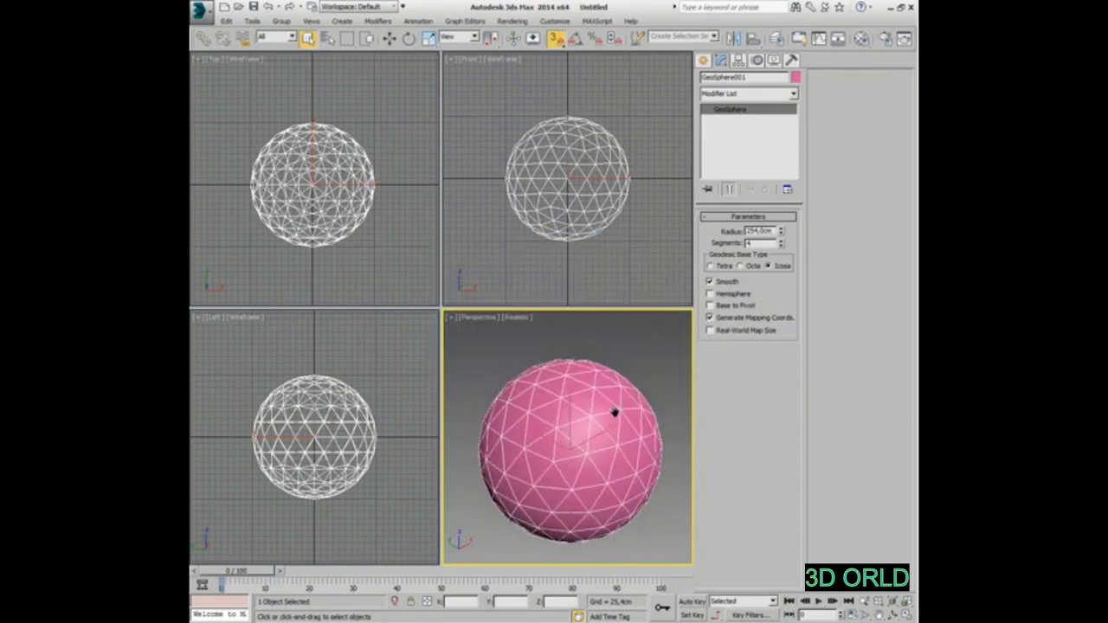
Maximize the Perspective view, zoom out slightly and turn on Edged Faces display
{"action": "key", "text": "alt+w"}
{"action": "key", "text": "F3"}
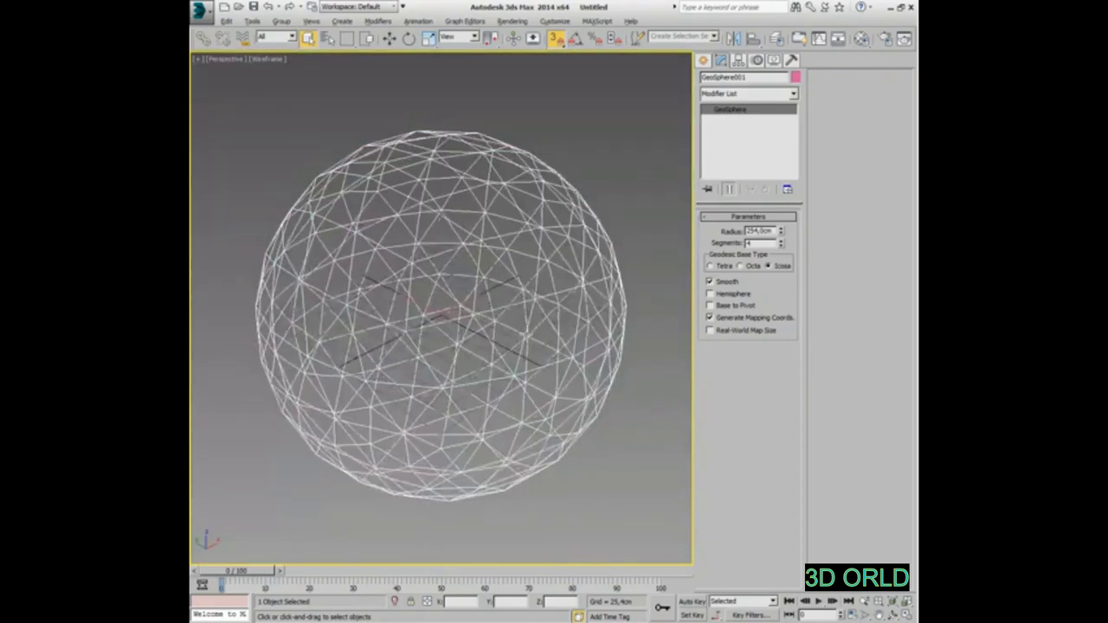
{"action": "key", "text": "alt+z"}
{"action": "left_click_drag", "start_coordinate": [496, 315], "coordinate": [481, 322]}
{"action": "right_click", "coordinate": [481, 322]}
{"action": "key", "text": "F3"}
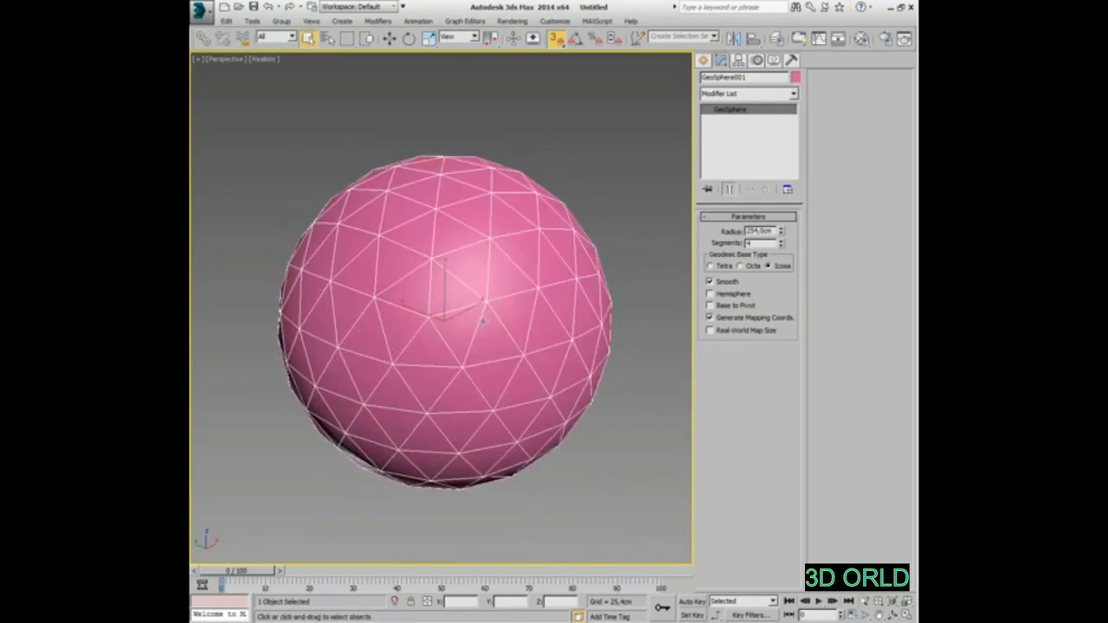
{"action": "right_click", "coordinate": [905, 611]}
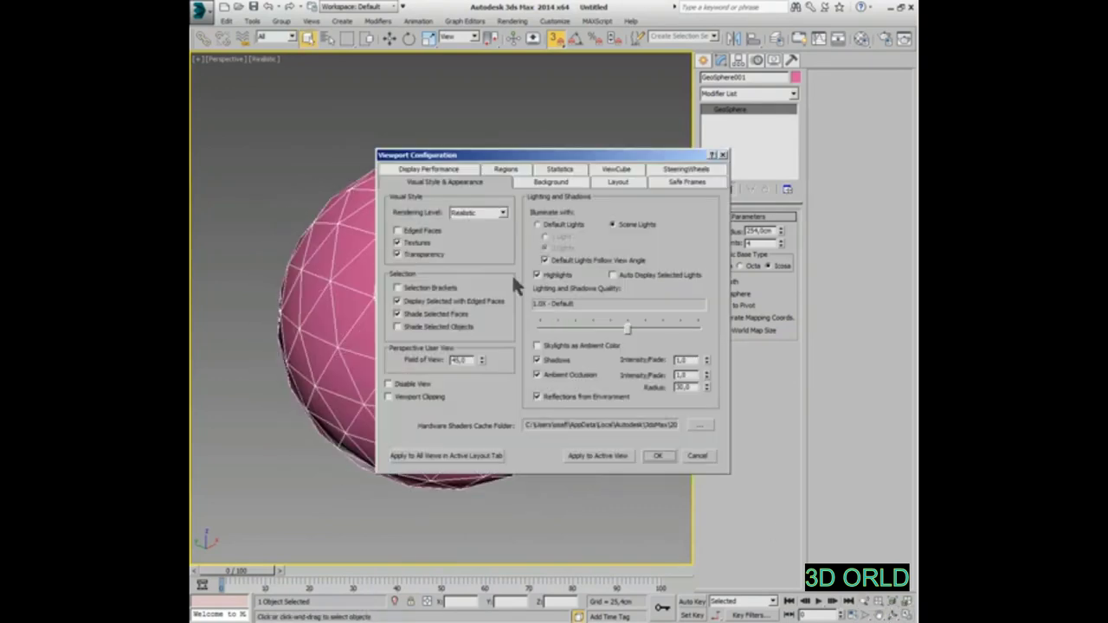
{"action": "left_click", "coordinate": [453, 302]}
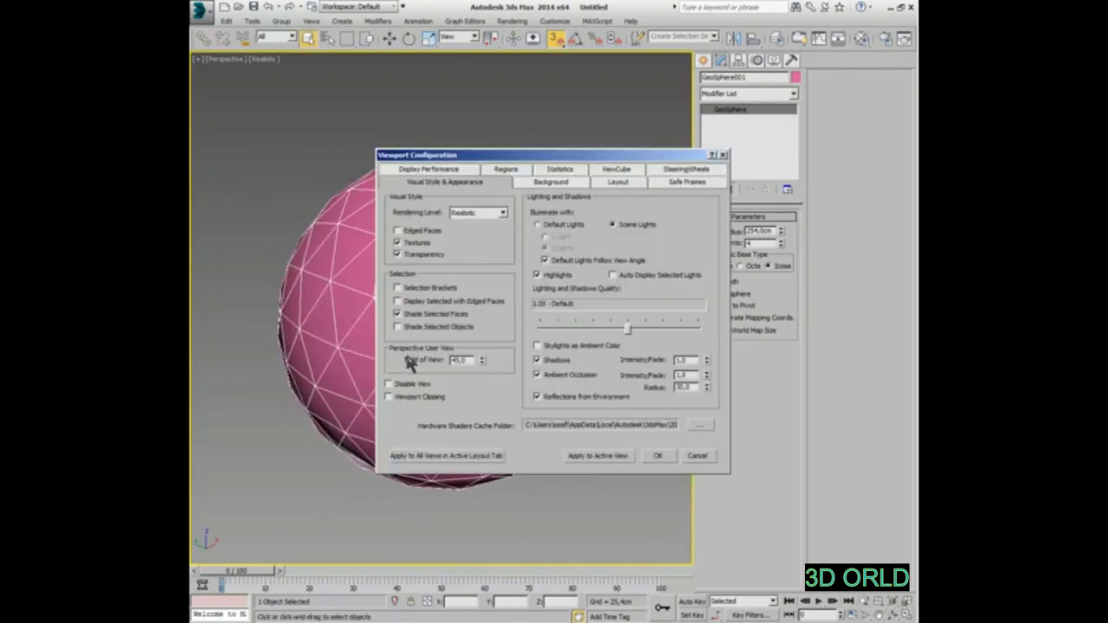
{"action": "left_click", "coordinate": [659, 456]}
{"action": "key", "text": "F4"}
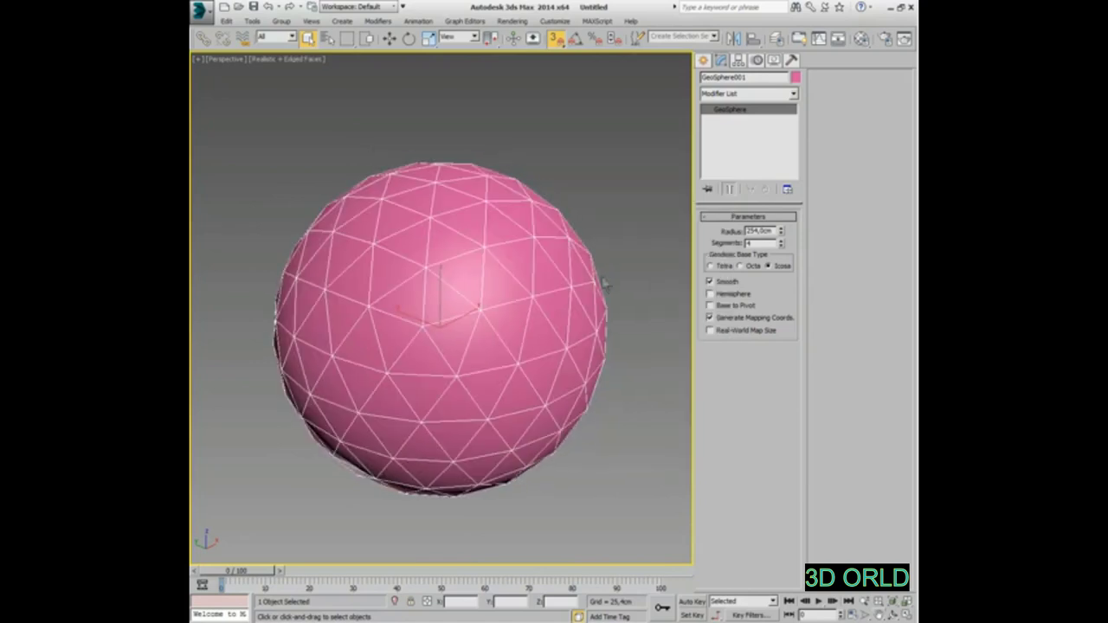
Add an Edit Poly modifier and select all 480 edges in Edge mode
{"action": "left_click", "coordinate": [750, 93]}
{"action": "scroll", "coordinate": [749, 104], "scroll_direction": "down", "scroll_amount": 10}
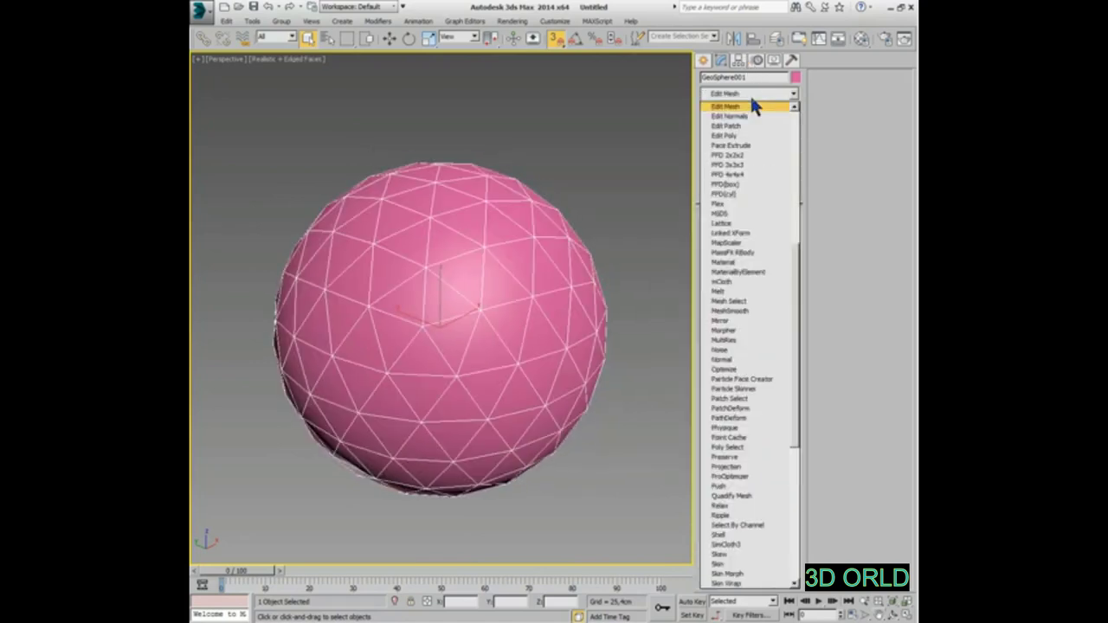
{"action": "scroll", "coordinate": [750, 104], "scroll_direction": "down", "scroll_amount": 2}
{"action": "left_click", "coordinate": [751, 104]}
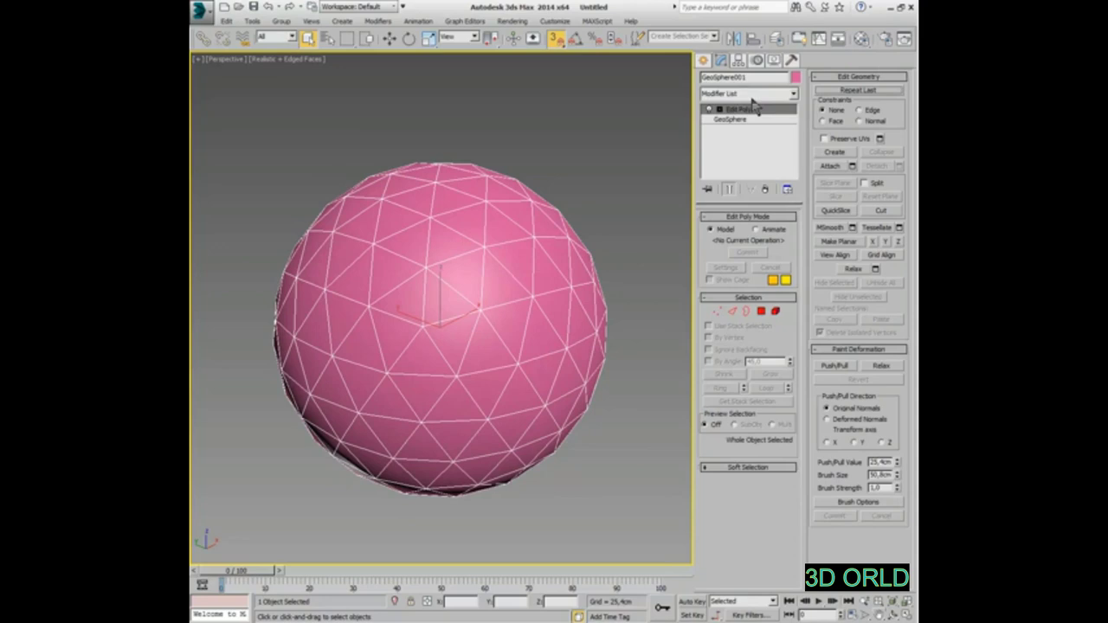
{"action": "left_click", "coordinate": [732, 310]}
{"action": "left_click_drag", "start_coordinate": [529, 289], "coordinate": [537, 298]}
{"action": "right_click", "coordinate": [537, 299]}
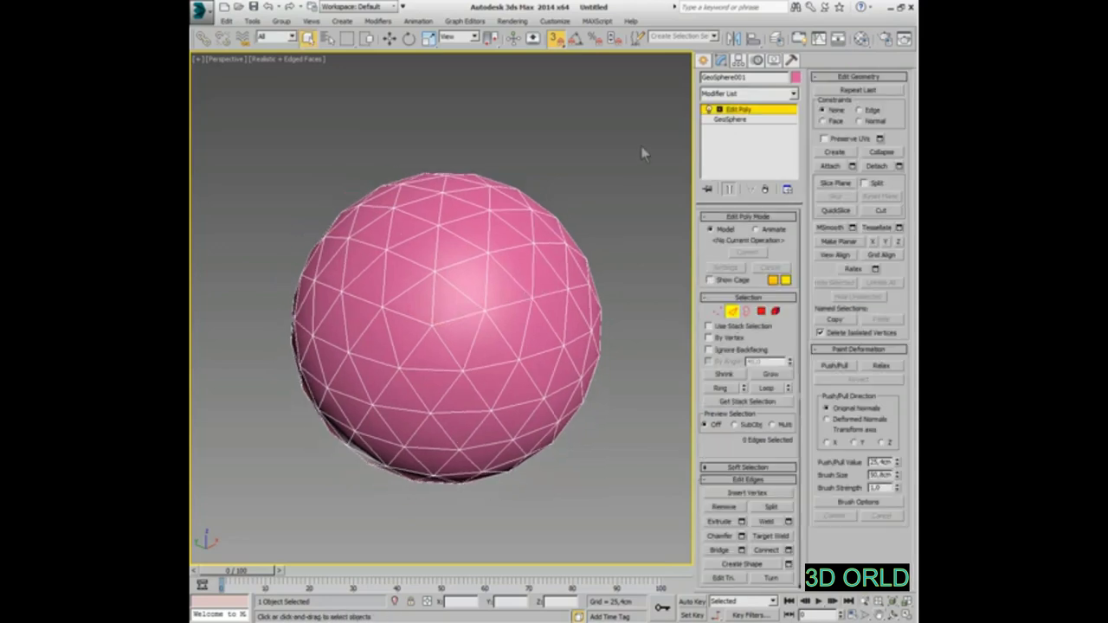
{"action": "left_click_drag", "start_coordinate": [302, 506], "coordinate": [256, 511]}
{"action": "middle_click_drag", "start_coordinate": [452, 366], "coordinate": [442, 361]}
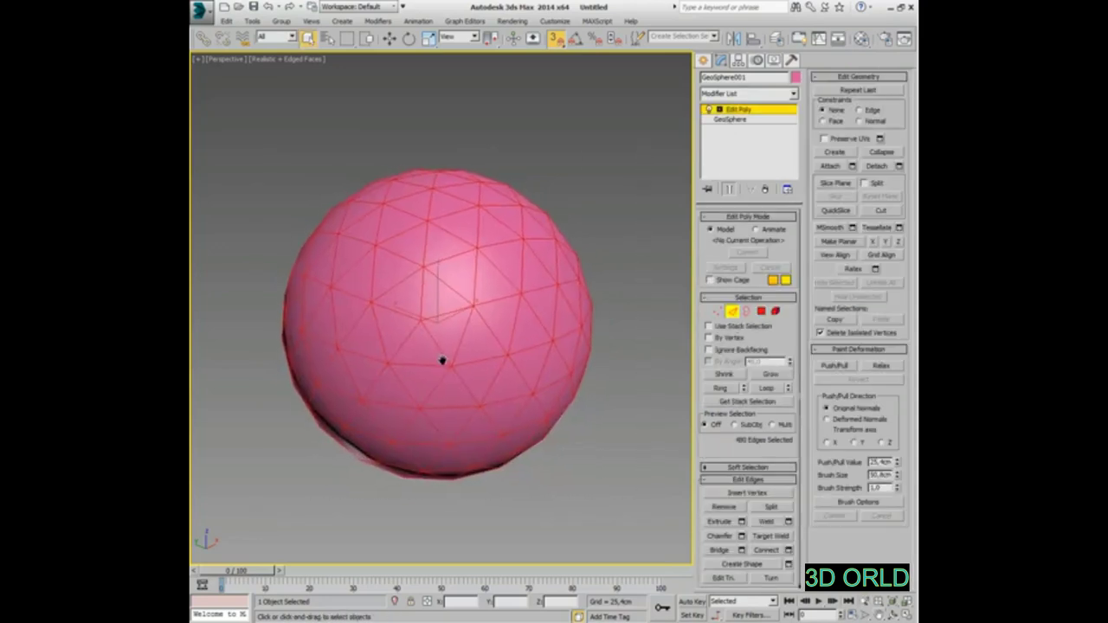
Chamfer the selected edges wide enough to form hexagons and commit the chamfer
{"action": "left_click", "coordinate": [740, 536]}
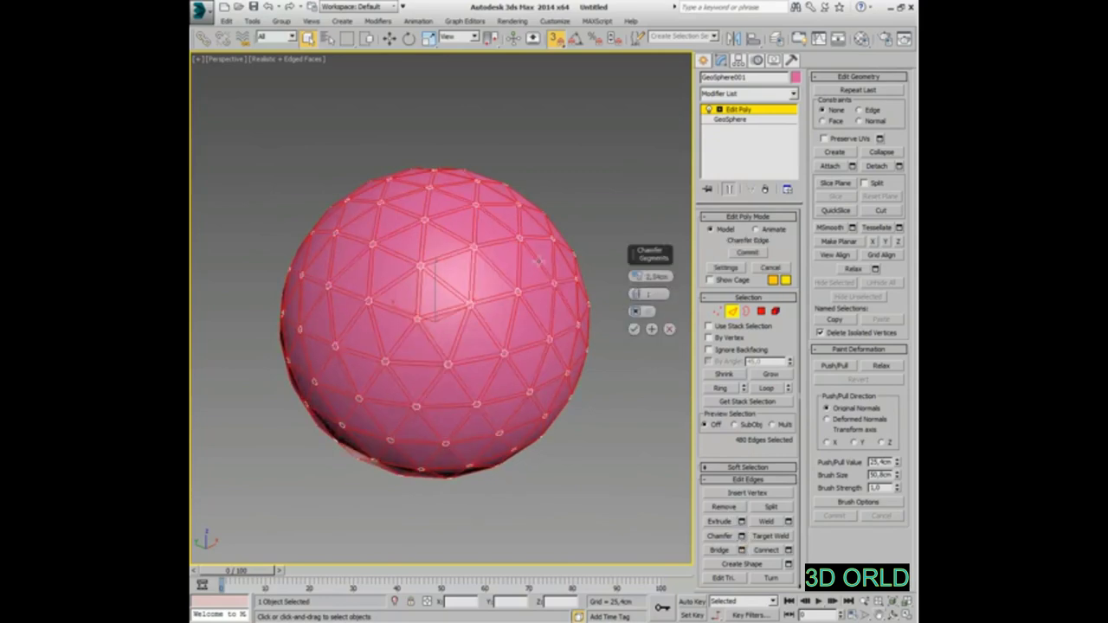
{"action": "left_click_drag", "start_coordinate": [636, 287], "coordinate": [635, 254]}
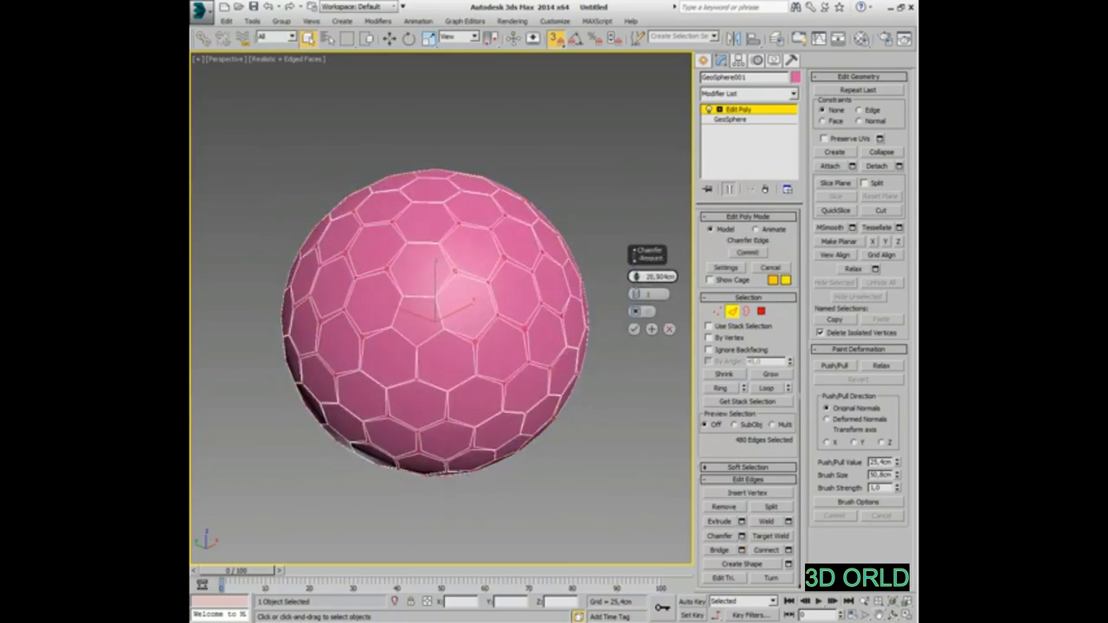
{"action": "left_click", "coordinate": [657, 276]}
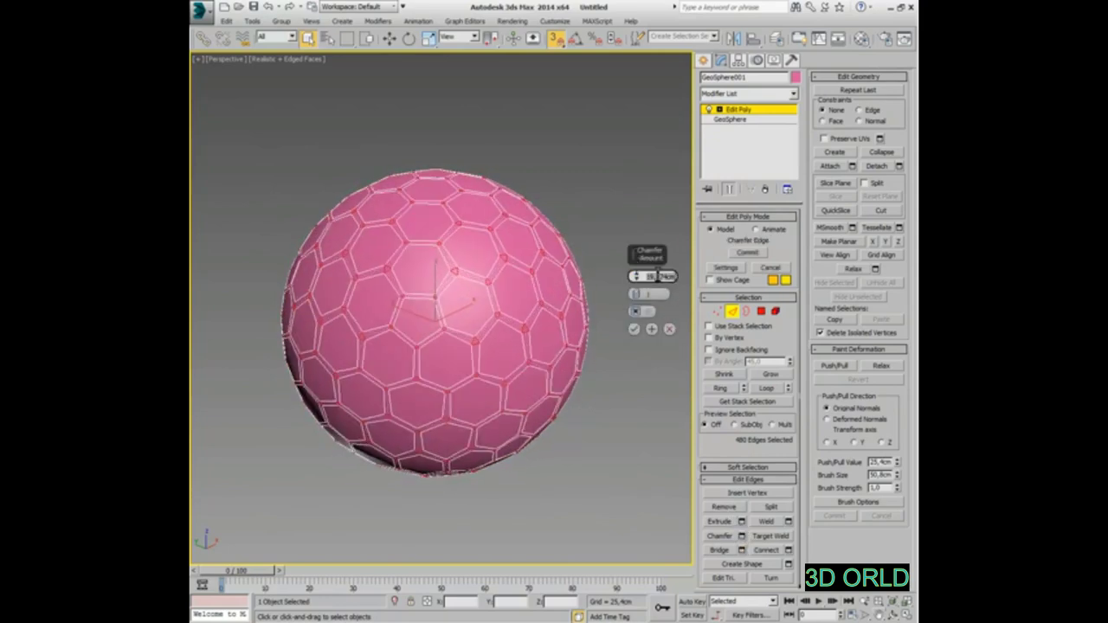
{"action": "key", "text": "Return"}
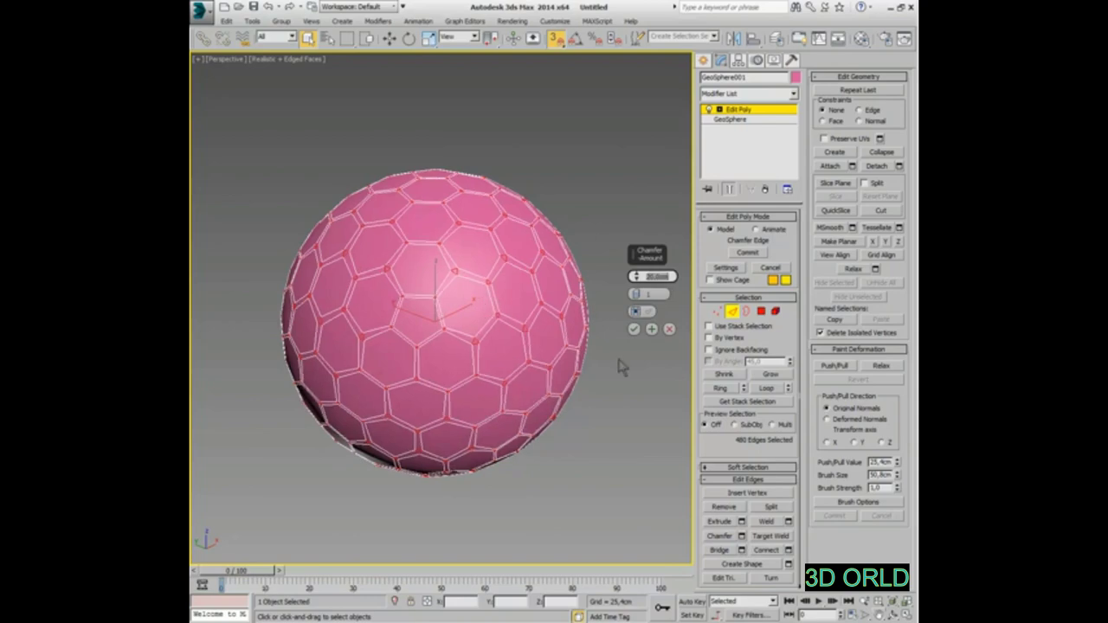
{"action": "left_click", "coordinate": [635, 329]}
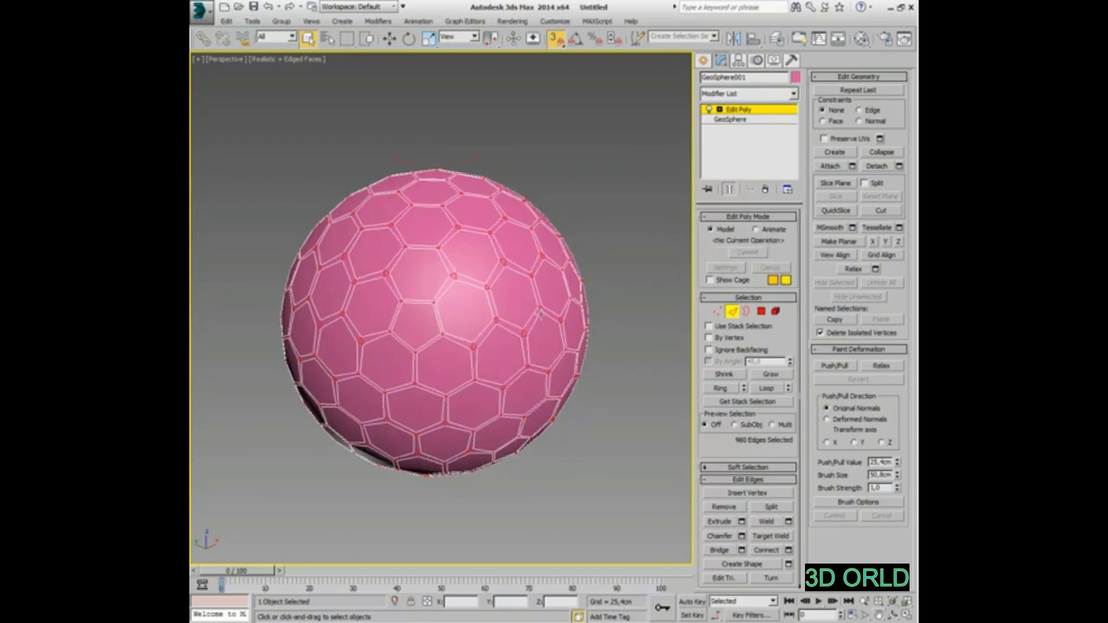
{"action": "middle_click_drag", "start_coordinate": [522, 317], "coordinate": [523, 321], "text": "alt"}
Convert the edge selection to faces, invert it and delete the hexagon faces
{"action": "right_click", "coordinate": [586, 249]}
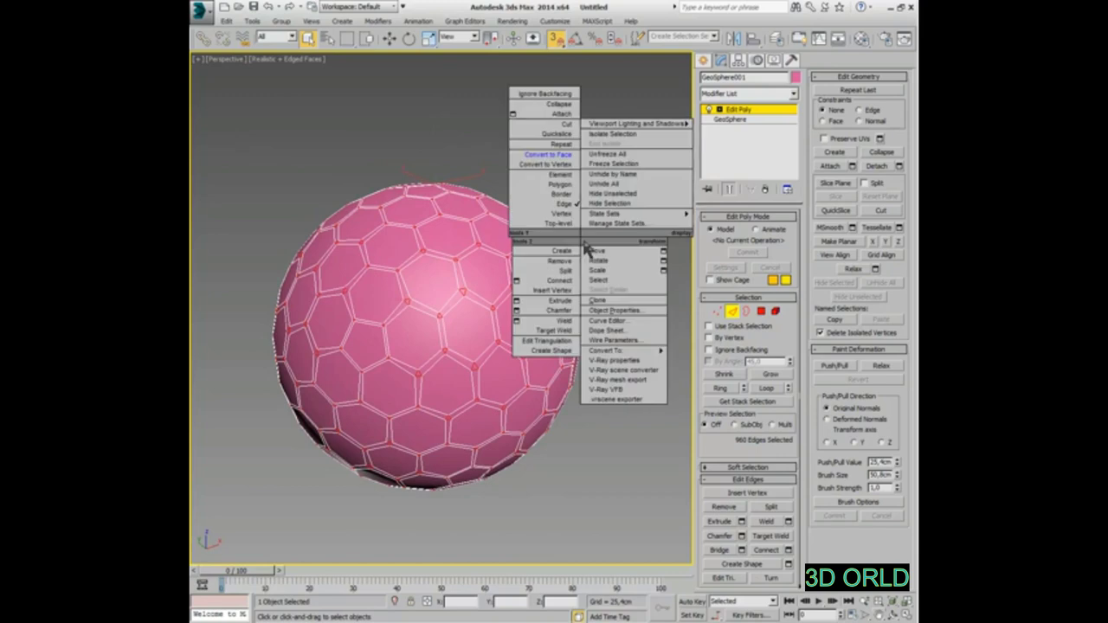
{"action": "left_click", "coordinate": [547, 154]}
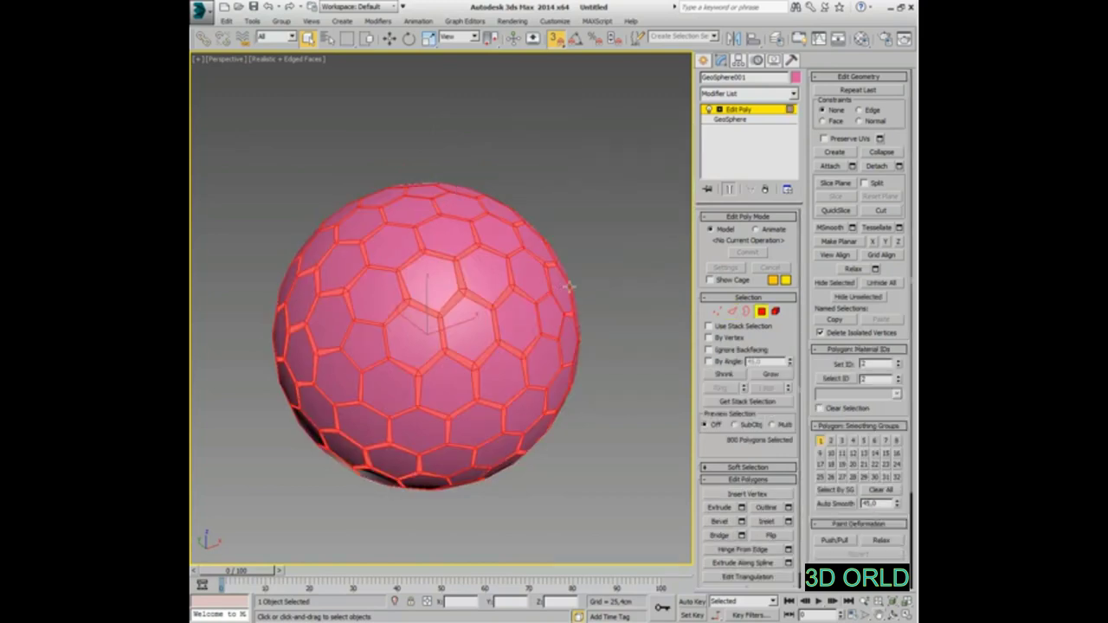
{"action": "left_click", "coordinate": [226, 20]}
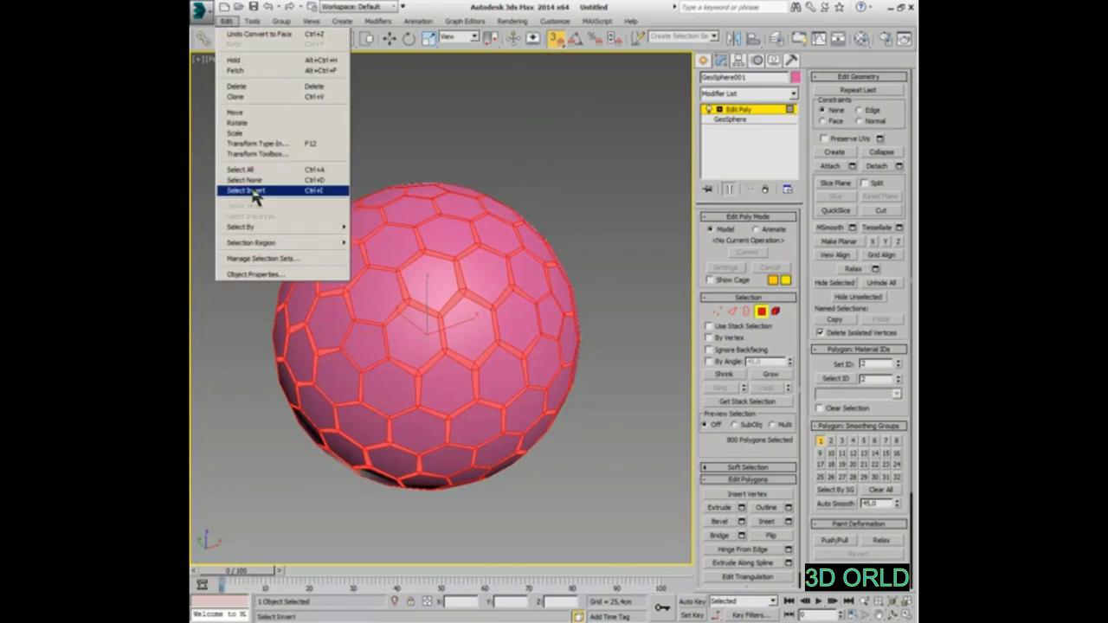
{"action": "left_click", "coordinate": [227, 192]}
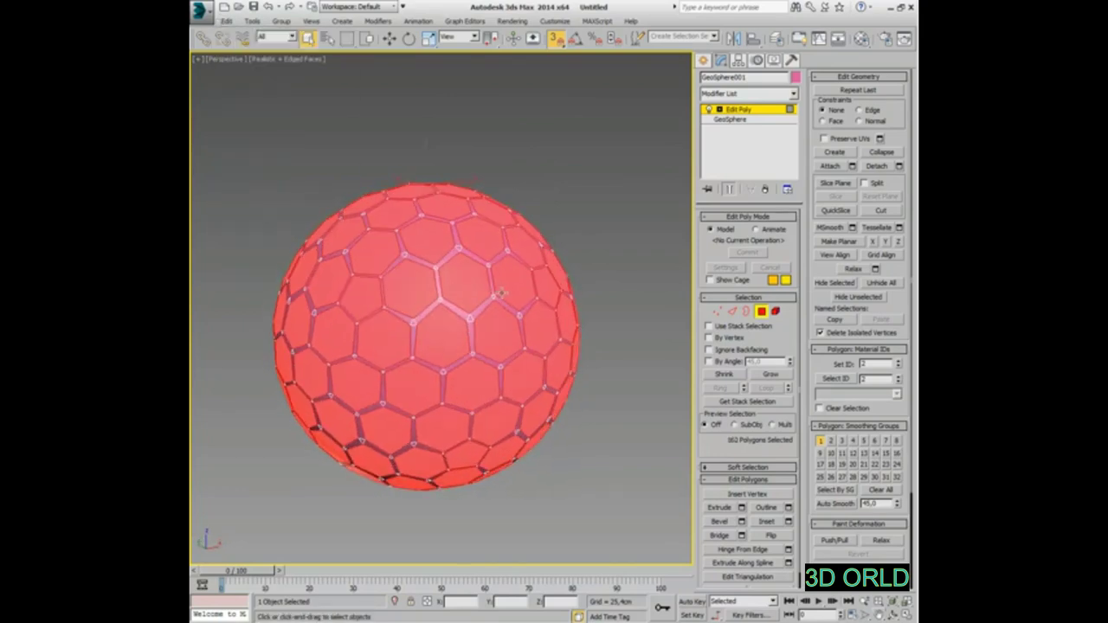
{"action": "key", "text": "Delete"}
Hide the edge overlay, orbit to inspect the open lattice and exit Polygon mode
{"action": "middle_click_drag", "start_coordinate": [502, 299], "coordinate": [503, 322], "text": "alt"}
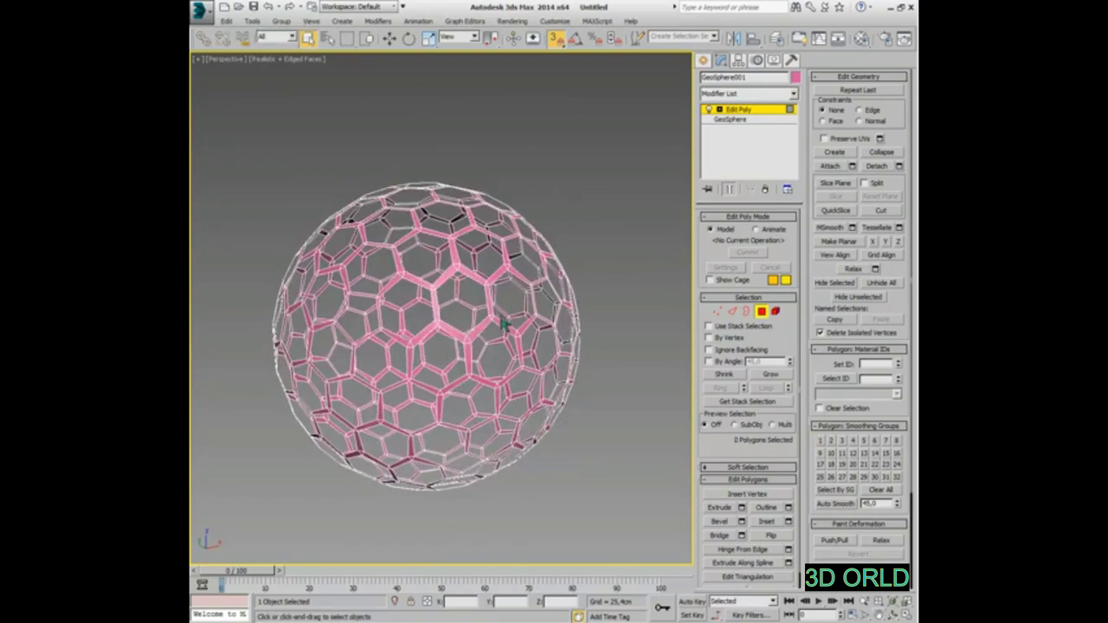
{"action": "key", "text": "F4"}
{"action": "middle_click_drag", "start_coordinate": [388, 358], "coordinate": [538, 296], "text": "alt"}
{"action": "scroll", "coordinate": [538, 296], "scroll_direction": "up", "scroll_amount": 1}
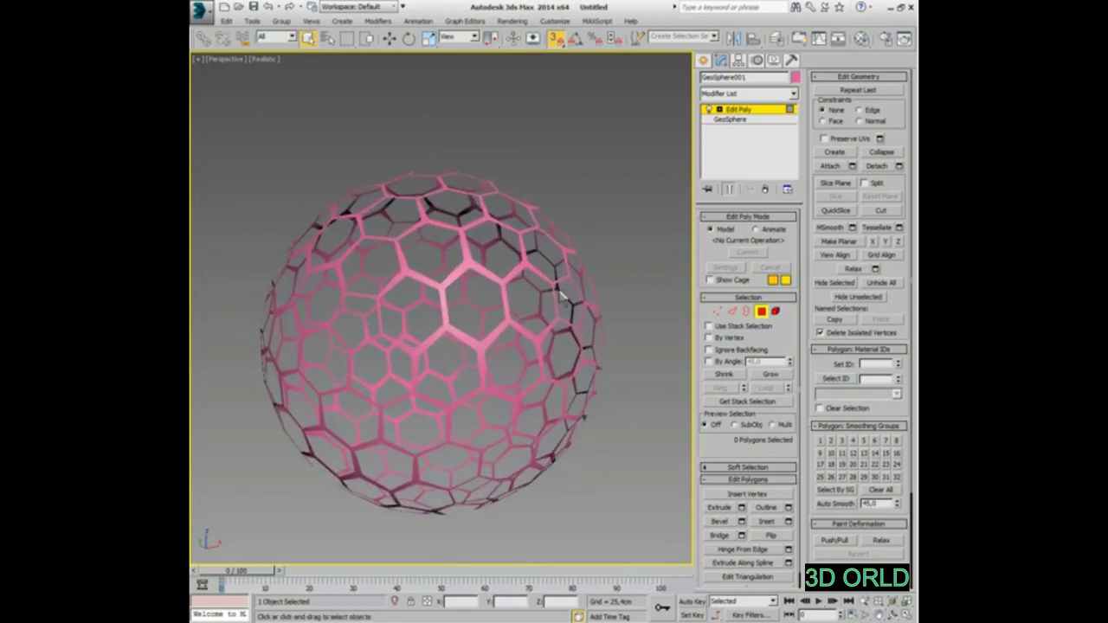
{"action": "left_click", "coordinate": [761, 311]}
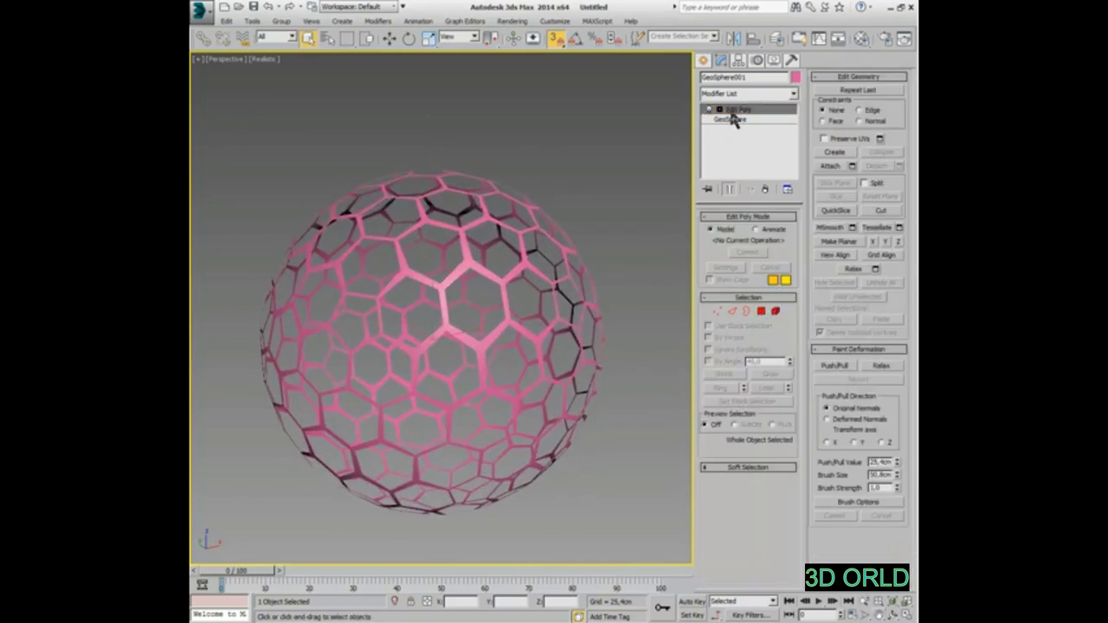
Add a Shell modifier with 5 cm thickness to the lattice ball
{"action": "left_click", "coordinate": [751, 94]}
{"action": "type", "text": "sh"}
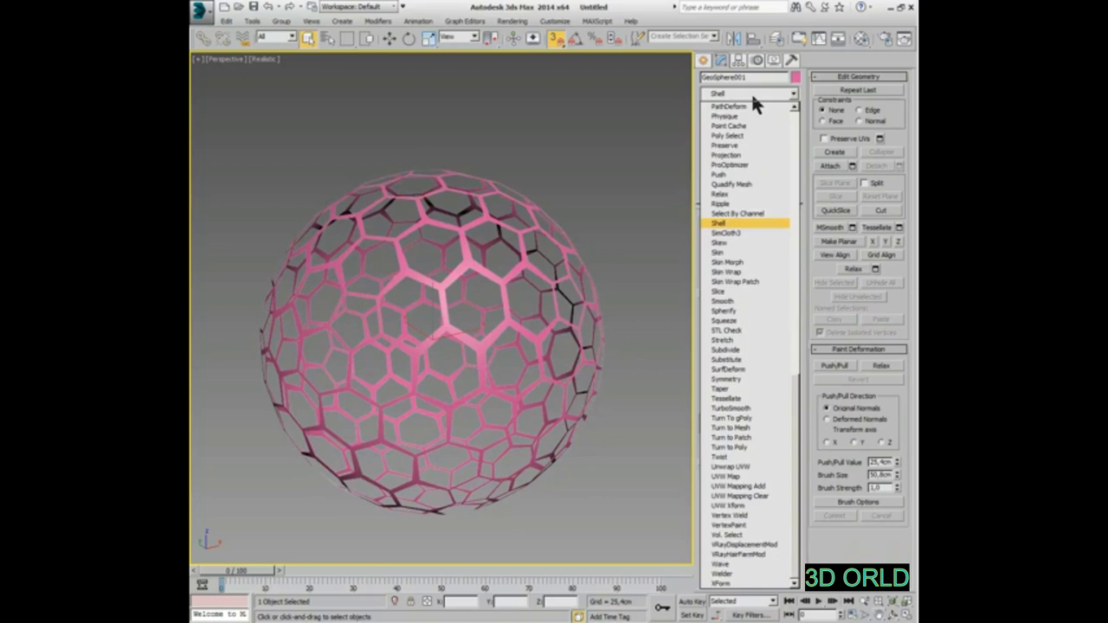
{"action": "key", "text": "Return"}
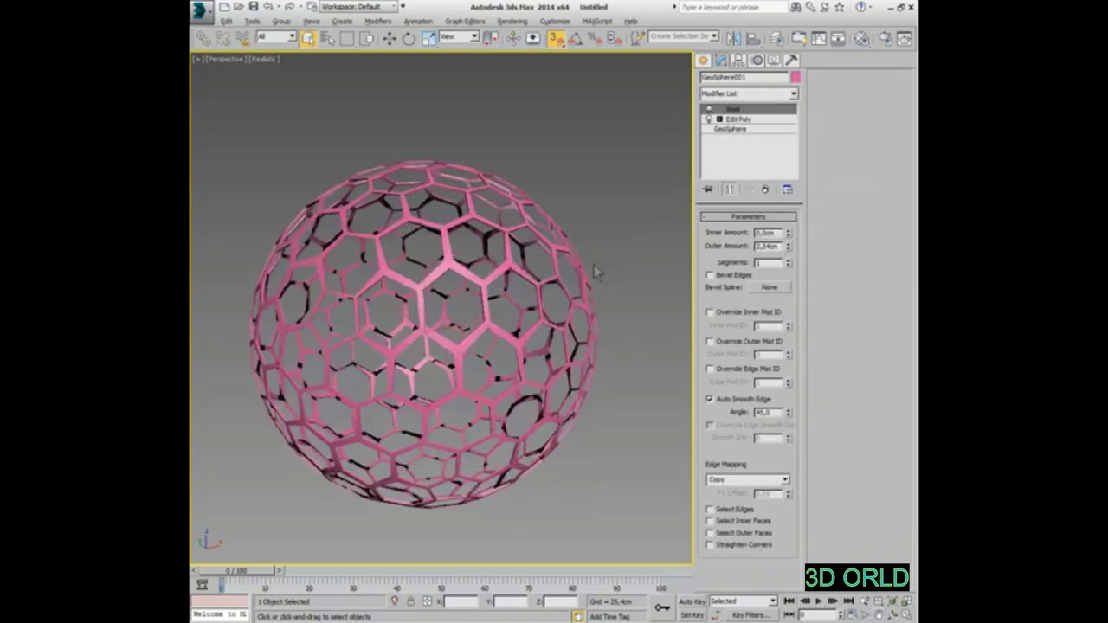
{"action": "scroll", "coordinate": [594, 263], "scroll_direction": "up", "scroll_amount": 3}
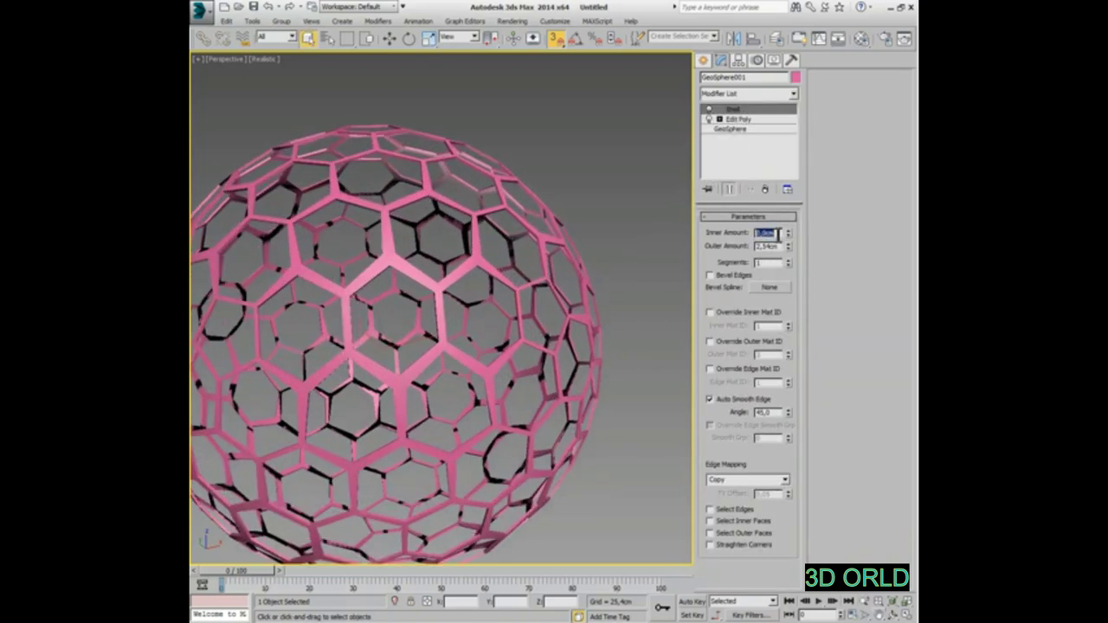
{"action": "type", "text": "5"}
{"action": "key", "text": "Return"}
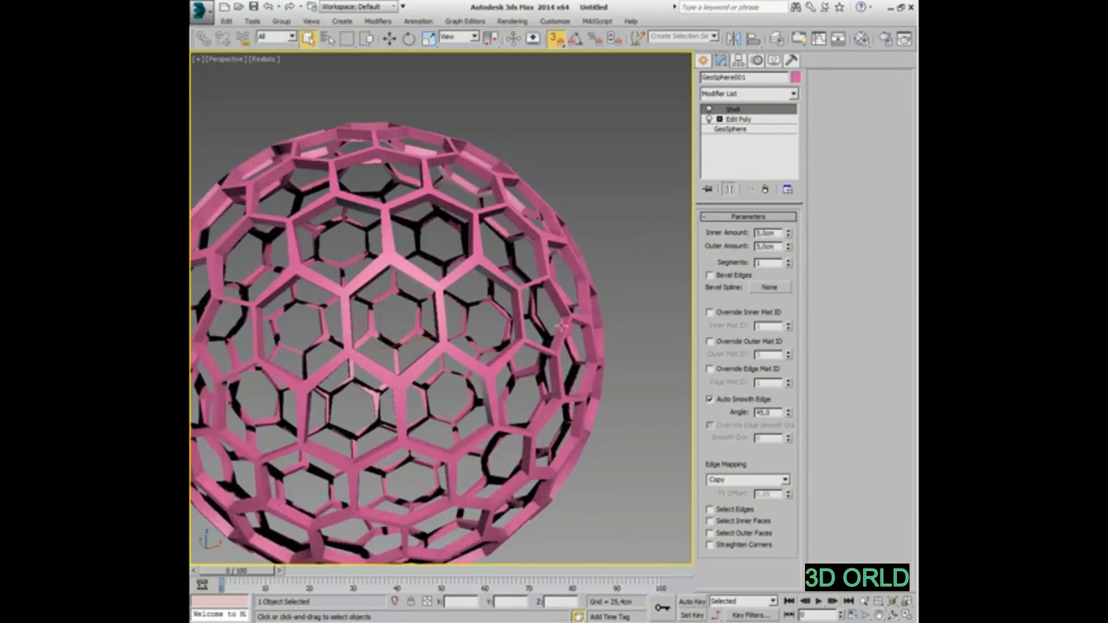
{"action": "middle_click_drag", "start_coordinate": [560, 326], "coordinate": [513, 335], "text": "alt"}
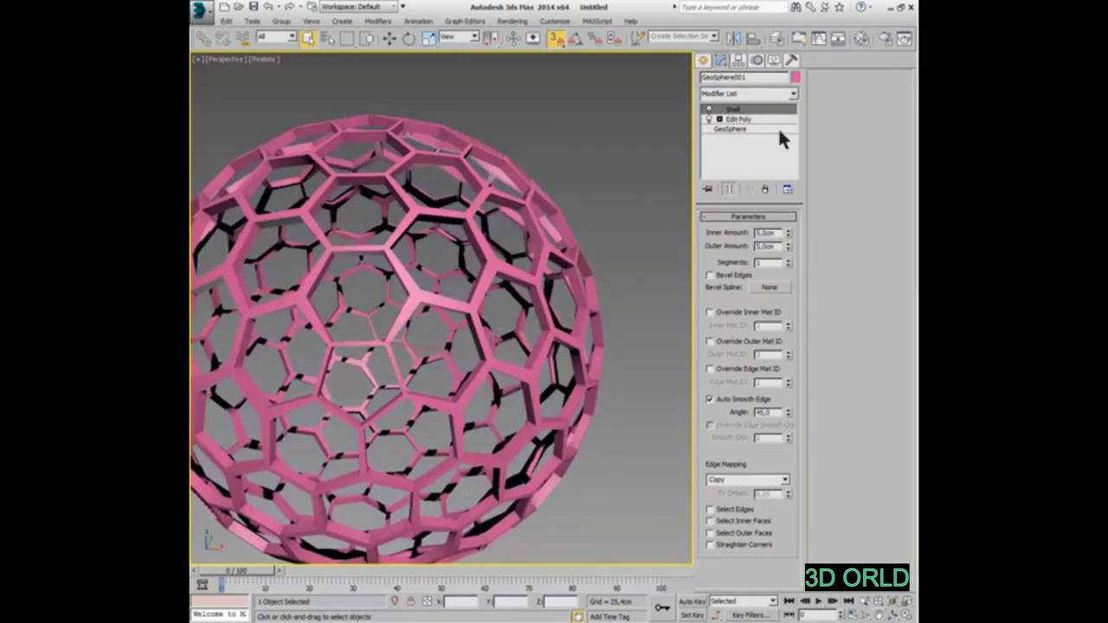
Apply TurboSmooth at 2 iterations and orbit and zoom to inspect the rounded struts
{"action": "left_click", "coordinate": [761, 92]}
{"action": "type", "text": "t"}
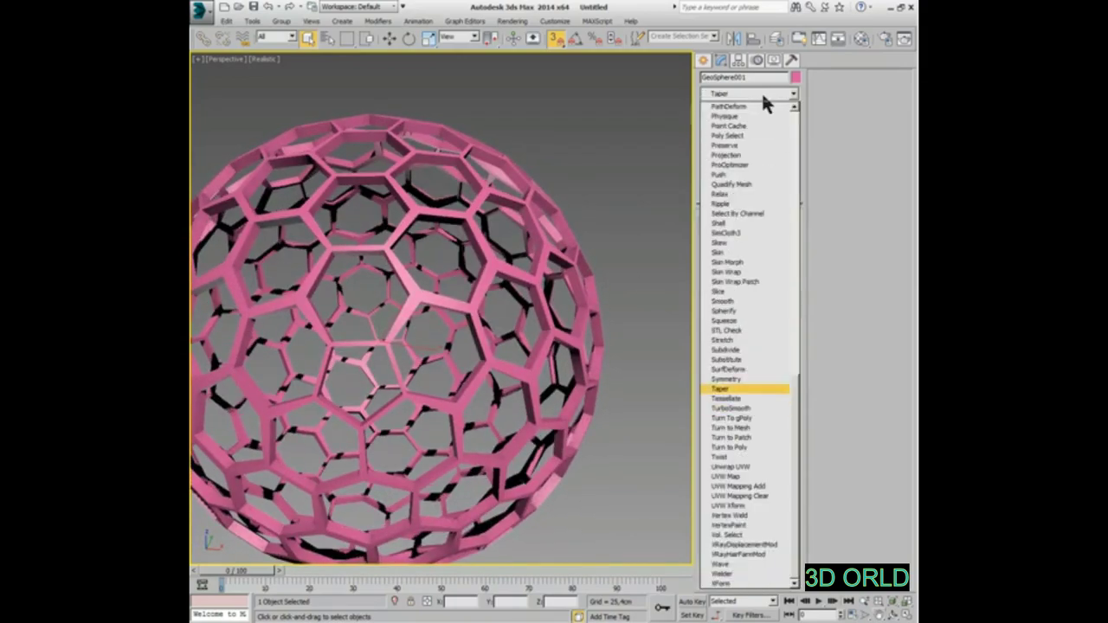
{"action": "type", "text": "urboSmooth"}
{"action": "key", "text": "Return"}
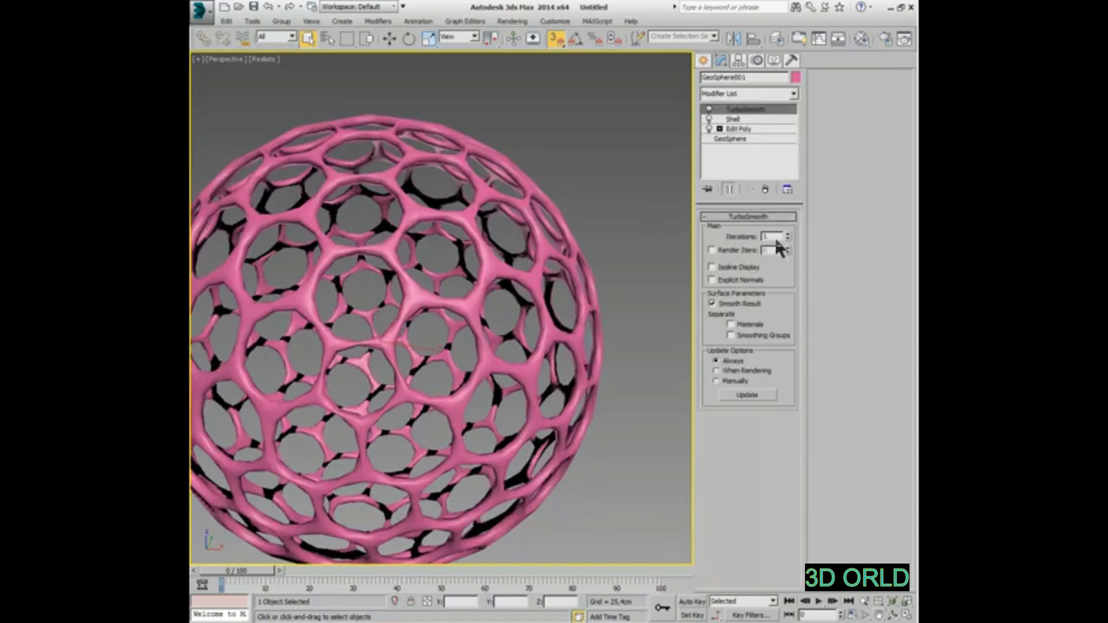
{"action": "left_click", "coordinate": [787, 233]}
{"action": "scroll", "coordinate": [523, 291], "scroll_direction": "down", "scroll_amount": 1}
{"action": "scroll", "coordinate": [523, 292], "scroll_direction": "down", "scroll_amount": 3}
{"action": "scroll", "coordinate": [523, 291], "scroll_direction": "down", "scroll_amount": 2}
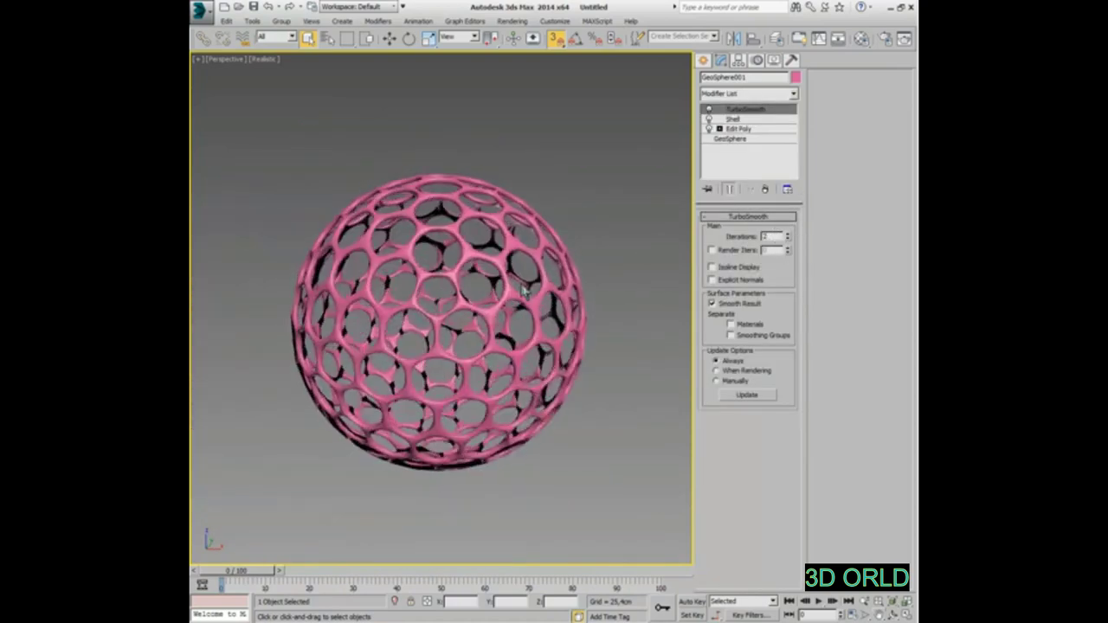
{"action": "mouse_move", "coordinate": [522, 291]}
{"action": "middle_mouse_down", "text": "alt"}
{"action": "mouse_move", "coordinate": [485, 286]}
{"action": "mouse_move", "coordinate": [519, 260]}
{"action": "middle_mouse_up", "text": "alt"}
{"action": "scroll", "coordinate": [551, 238], "scroll_direction": "up", "scroll_amount": 3}
{"action": "scroll", "coordinate": [551, 238], "scroll_direction": "up", "scroll_amount": 3}
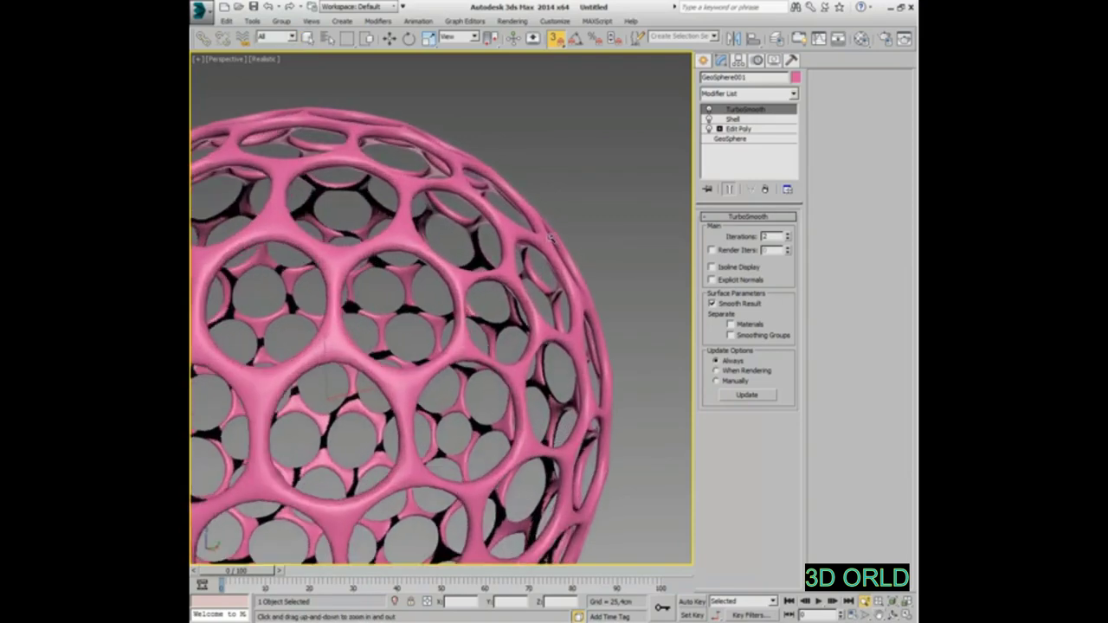
{"action": "scroll", "coordinate": [551, 238], "scroll_direction": "up", "scroll_amount": 2}
{"action": "scroll", "coordinate": [547, 234], "scroll_direction": "up", "scroll_amount": 2}
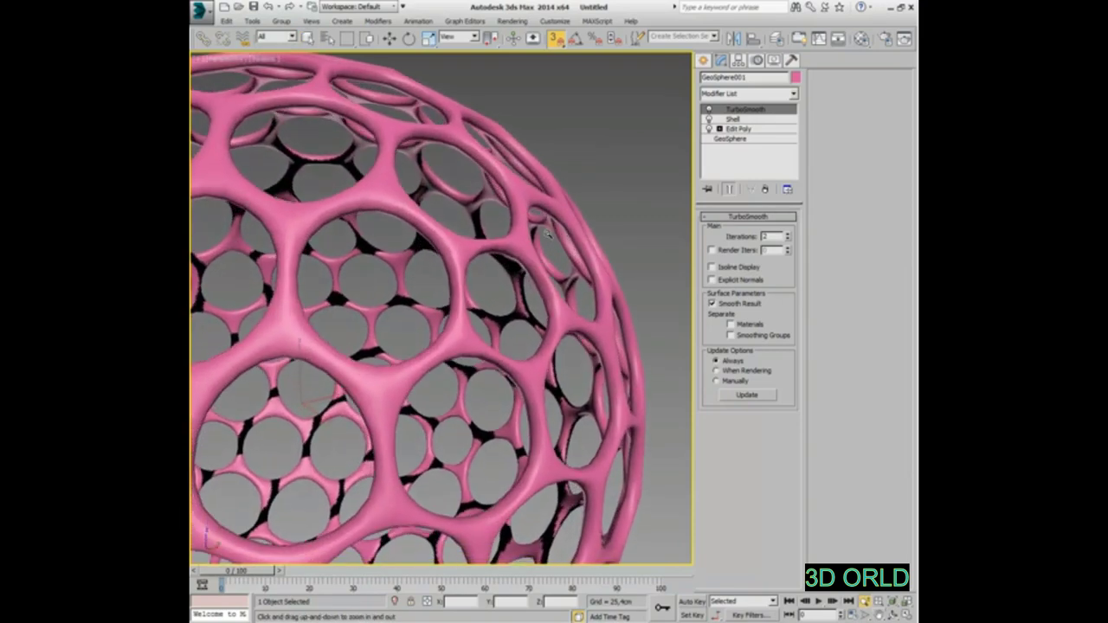
Insert a MeshSmooth modifier above Shell using the Classic subdivision method
{"action": "left_click", "coordinate": [743, 120]}
{"action": "left_click", "coordinate": [755, 94]}
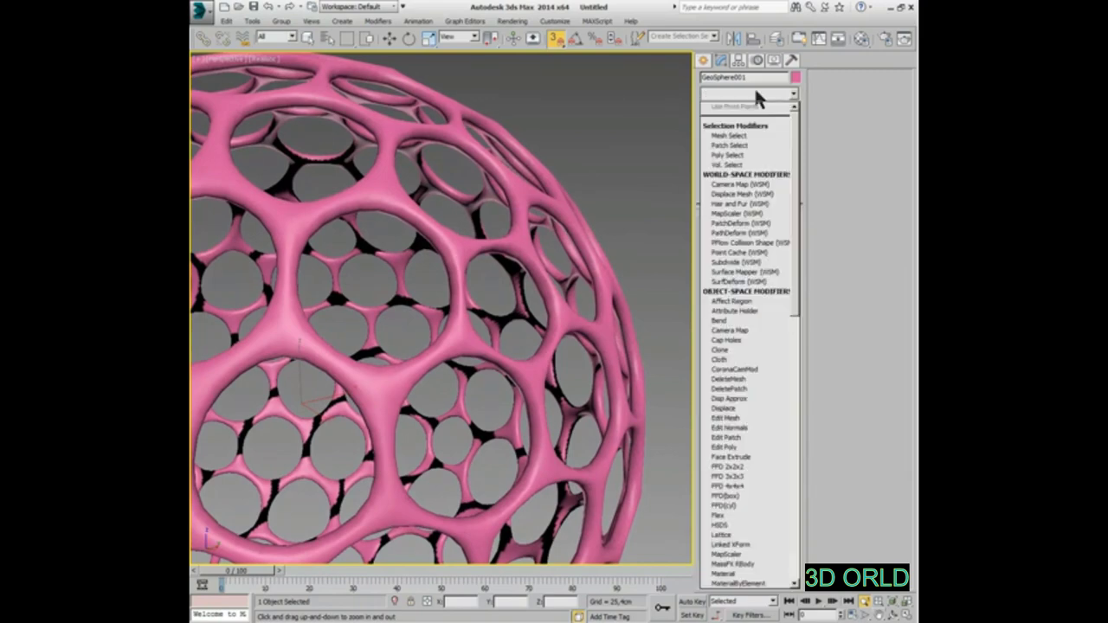
{"action": "key", "text": "m"}
{"action": "key", "text": "m"}
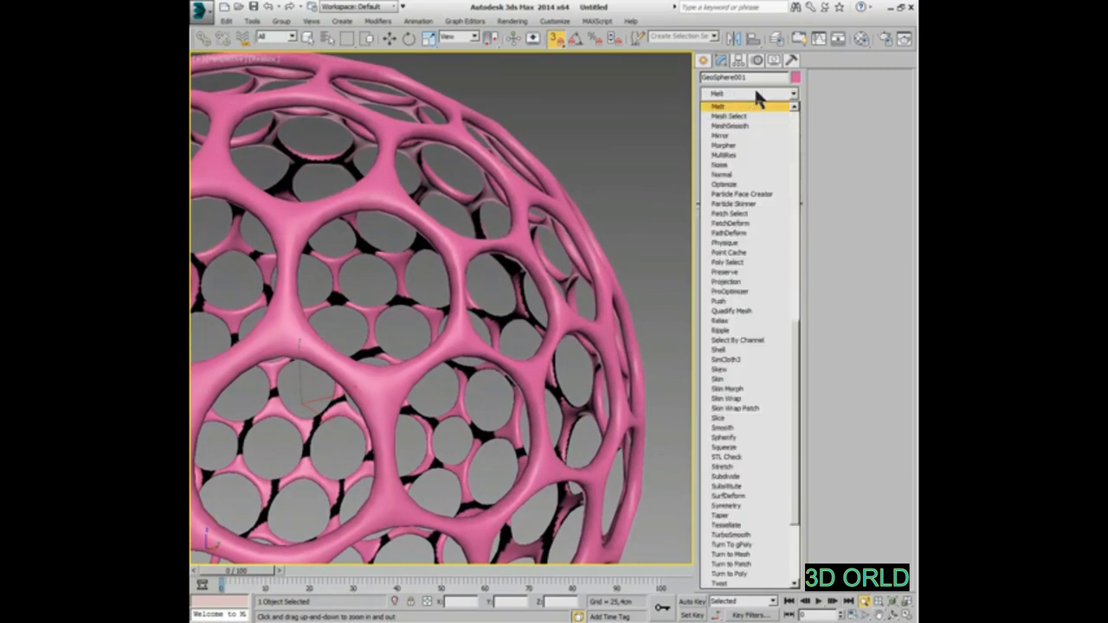
{"action": "key", "text": "m"}
{"action": "key", "text": "m"}
{"action": "key", "text": "Return"}
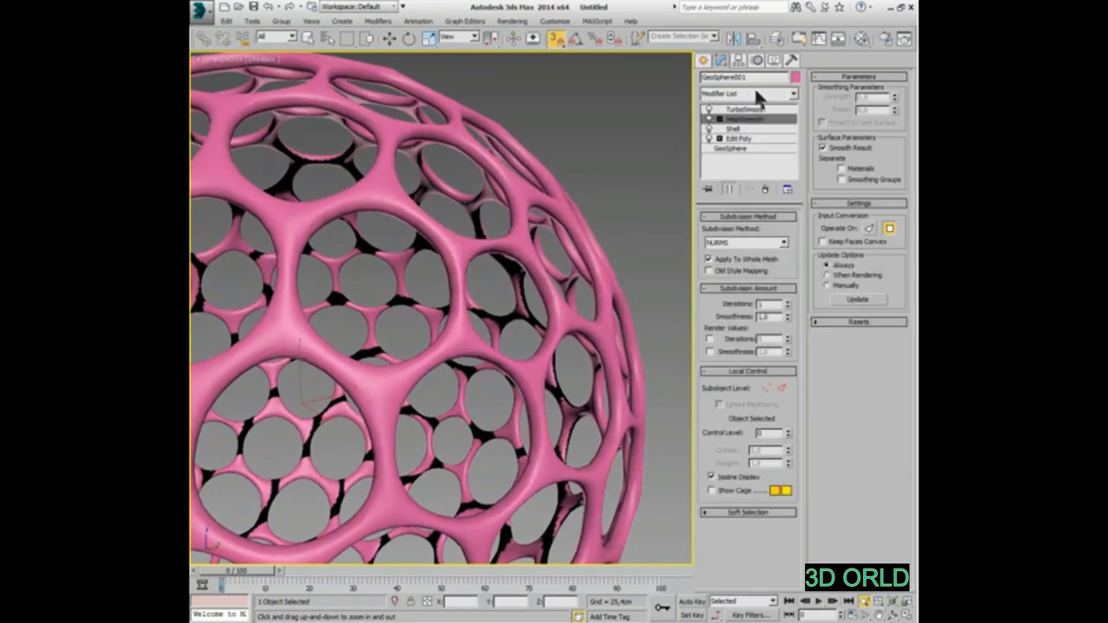
{"action": "left_click", "coordinate": [740, 244]}
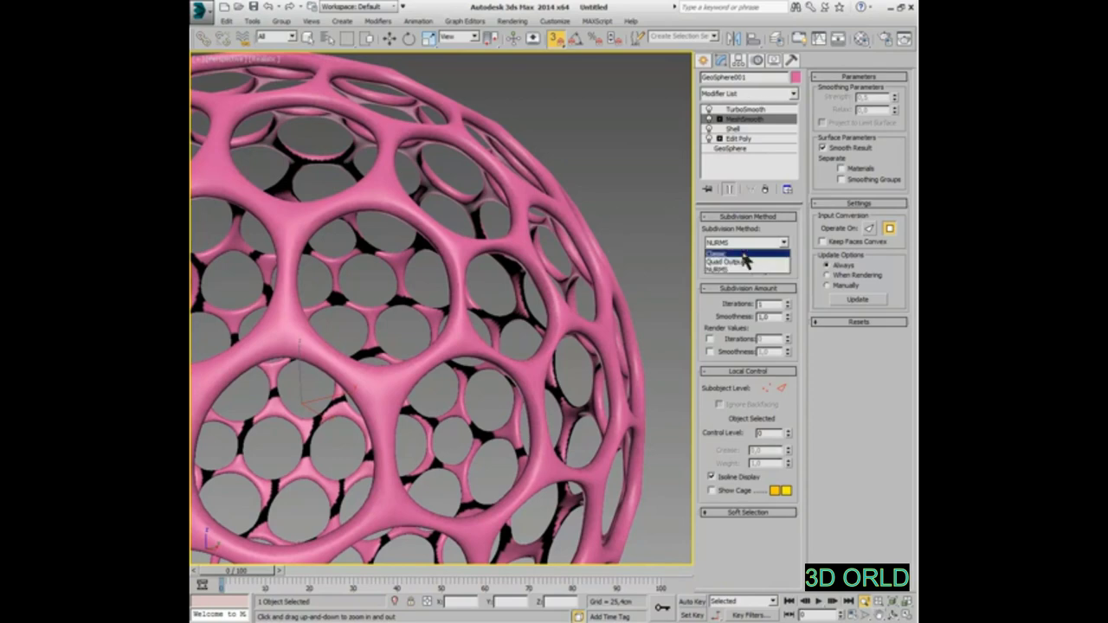
{"action": "left_click", "coordinate": [742, 253]}
Lower MeshSmooth Strength to 0.1 and orbit to check the hexagonal cells
{"action": "scroll", "coordinate": [521, 288], "scroll_direction": "down", "scroll_amount": 3}
{"action": "key", "text": "q"}
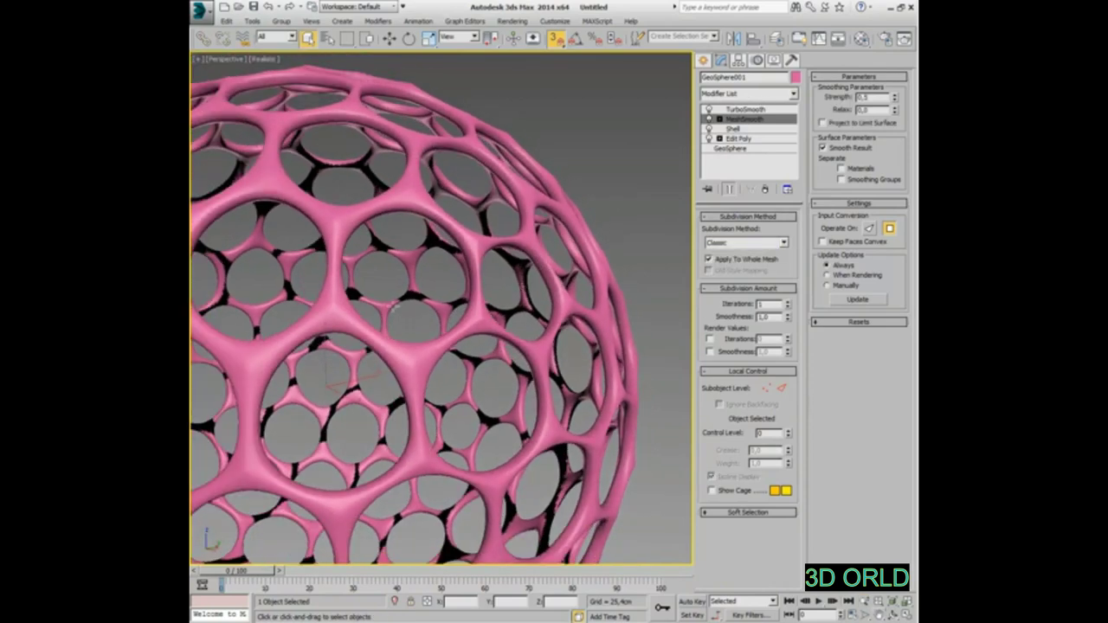
{"action": "double_click", "coordinate": [879, 96]}
{"action": "type", "text": "0"}
{"action": "key", "text": "Return"}
{"action": "key", "text": "Return"}
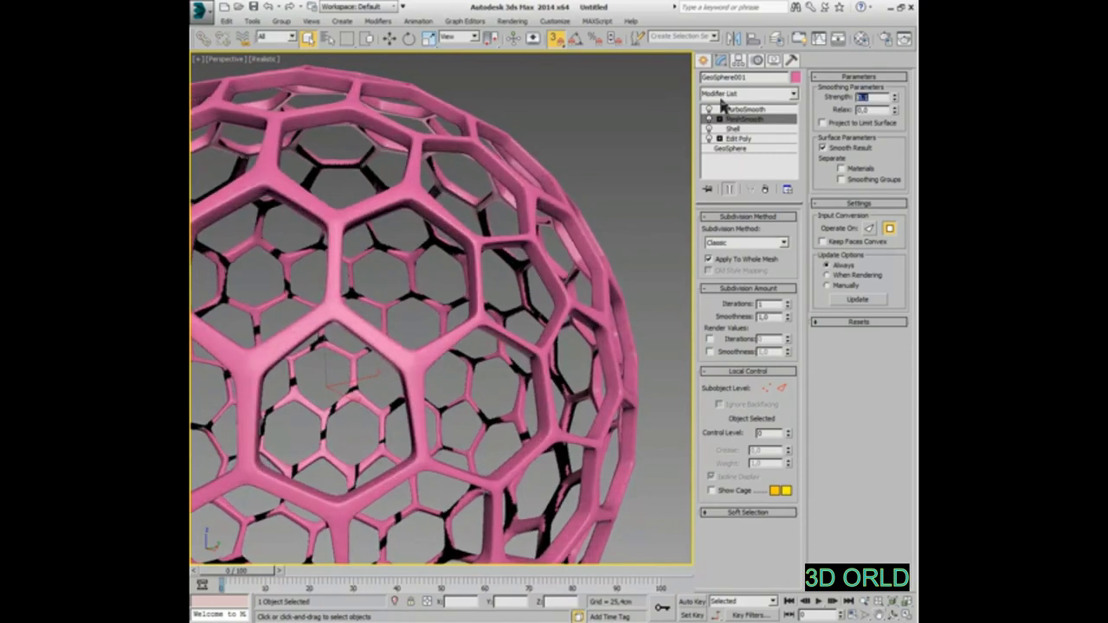
{"action": "key", "text": "Return"}
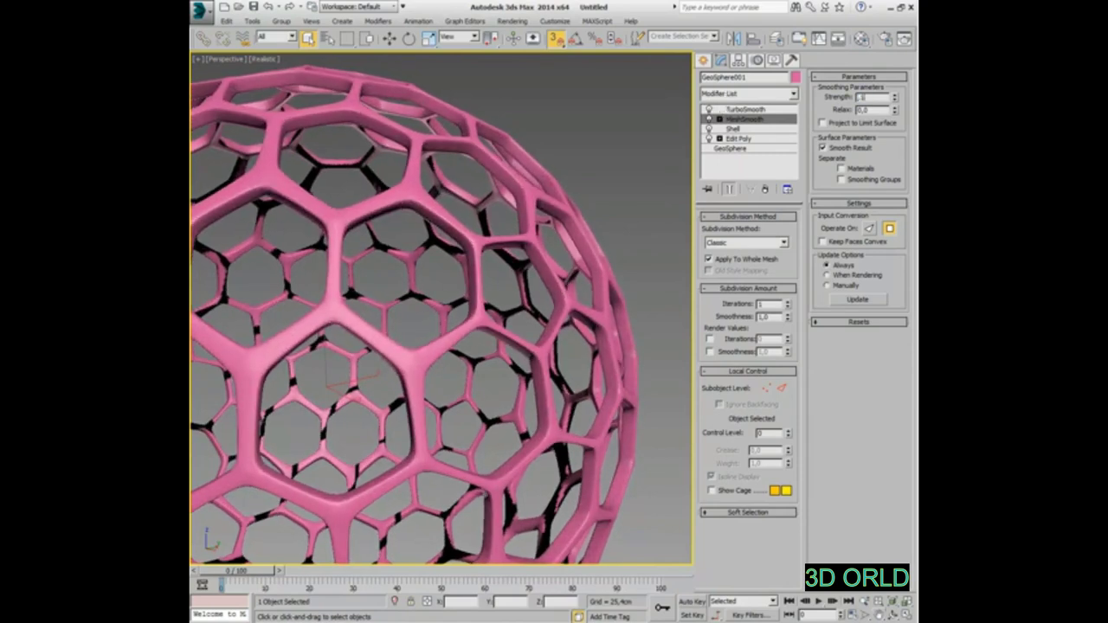
{"action": "key", "text": "Return"}
{"action": "middle_click_drag", "start_coordinate": [509, 278], "coordinate": [518, 284], "text": "alt"}
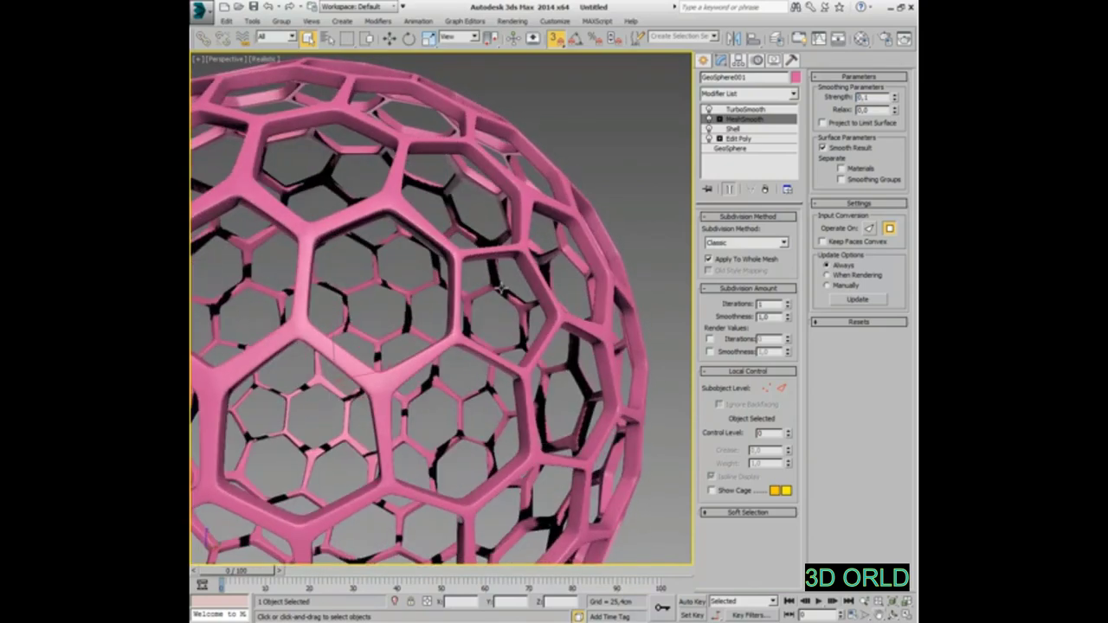
{"action": "middle_click_drag", "start_coordinate": [518, 284], "coordinate": [500, 296], "text": "alt"}
{"action": "scroll", "coordinate": [499, 297], "scroll_direction": "down", "scroll_amount": 3}
{"action": "scroll", "coordinate": [500, 297], "scroll_direction": "up", "scroll_amount": 3}
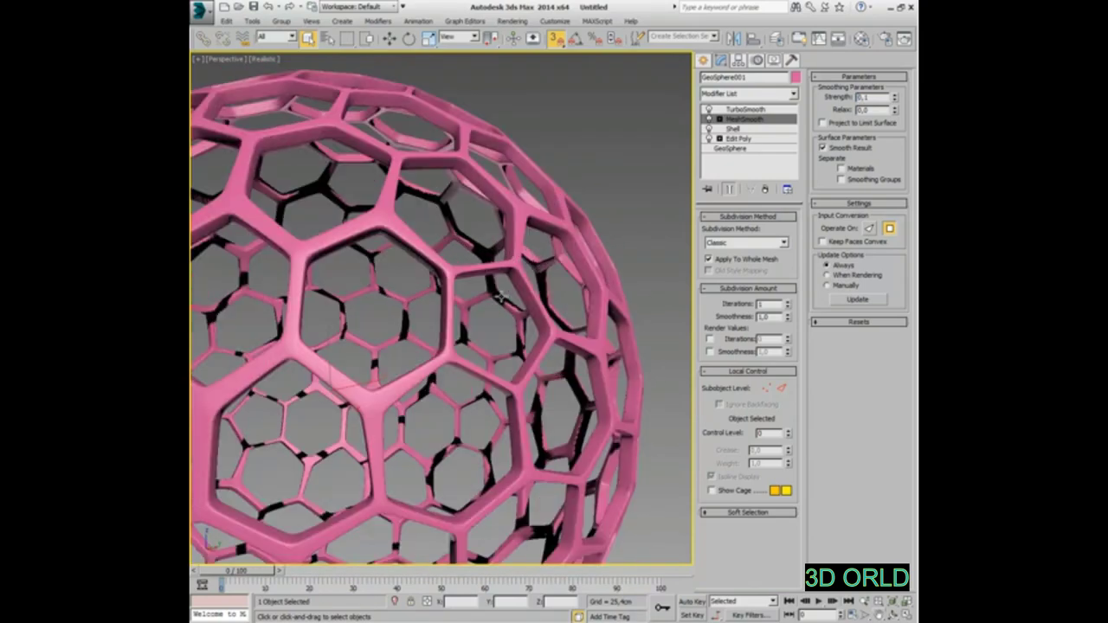
Deepen the Shell to a 99 cm inner amount with 2 segments, orbiting to check the cells
{"action": "left_click", "coordinate": [742, 128]}
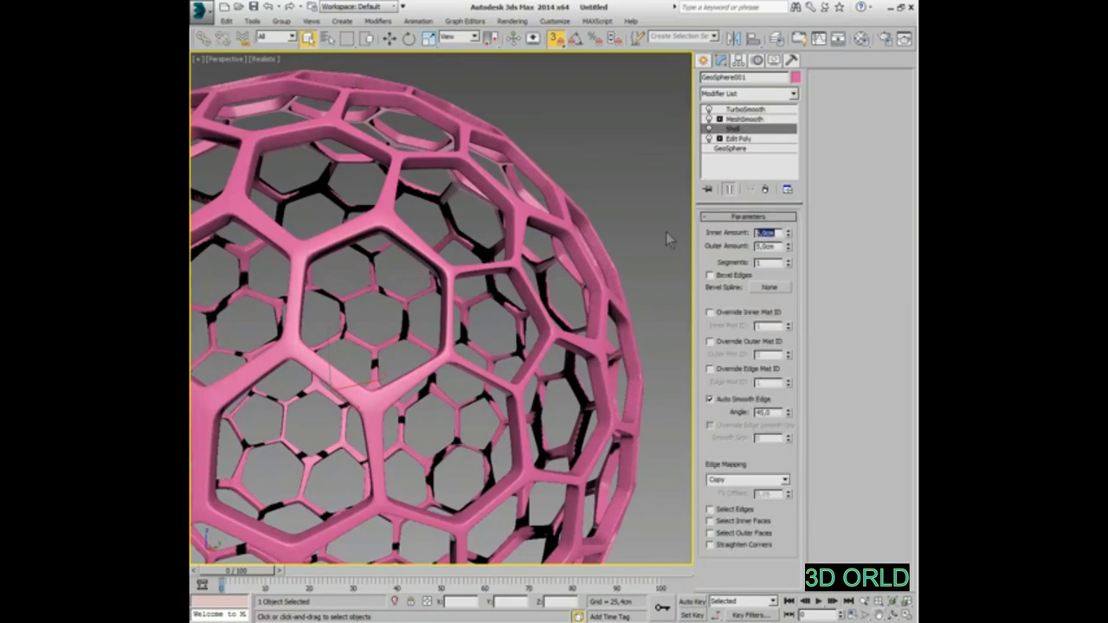
{"action": "type", "text": "10"}
{"action": "key", "text": "Return"}
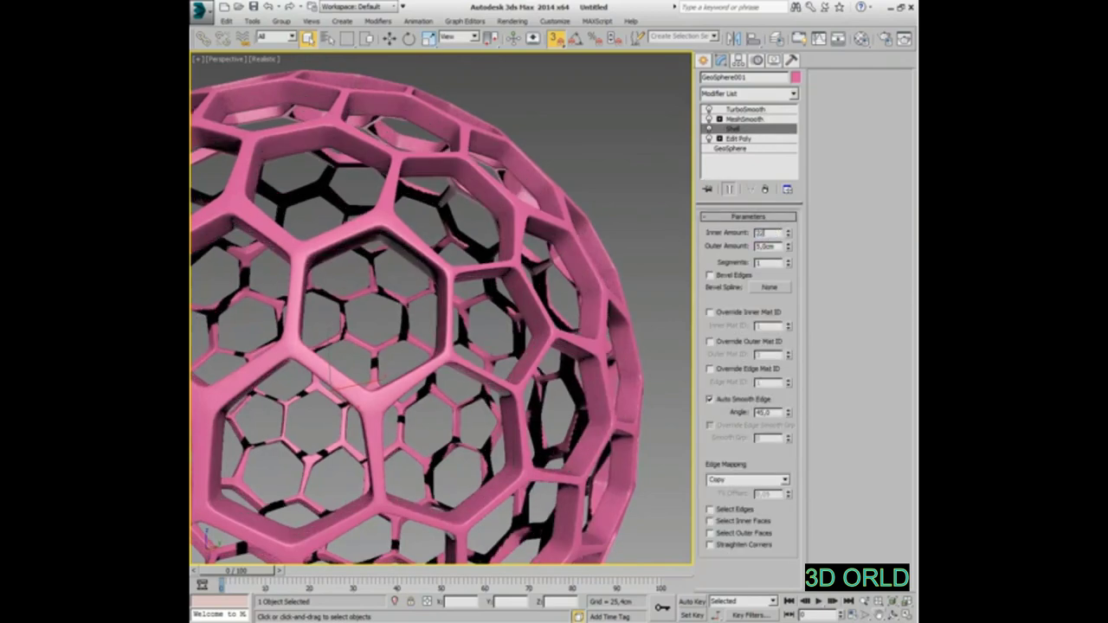
{"action": "scroll", "coordinate": [666, 231], "scroll_direction": "down", "scroll_amount": 5}
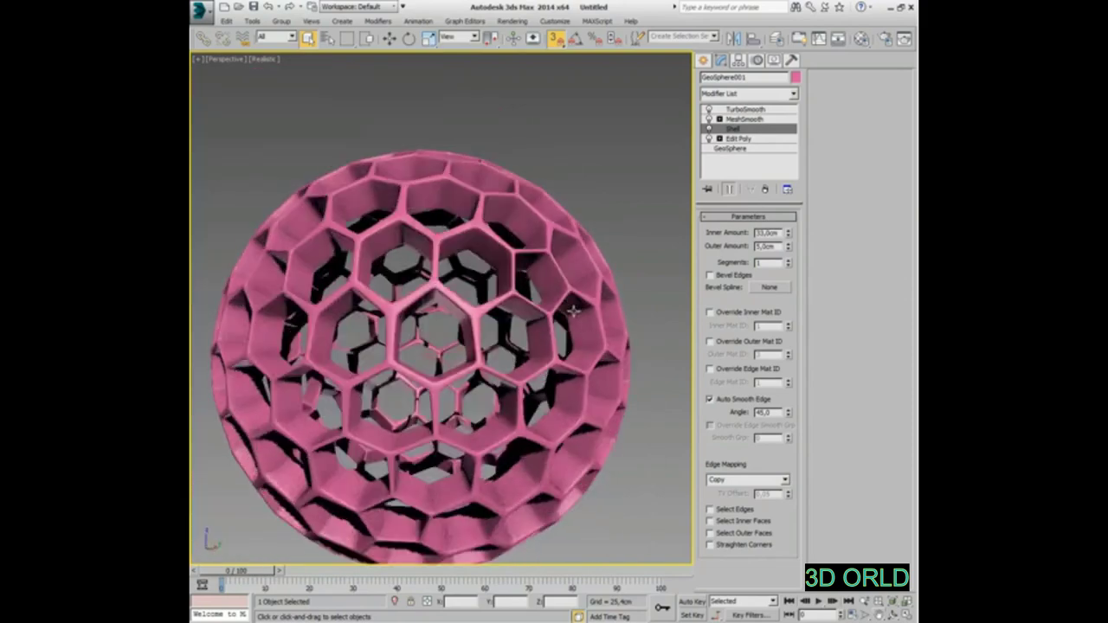
{"action": "mouse_move", "coordinate": [520, 260]}
{"action": "middle_mouse_down", "text": "alt"}
{"action": "mouse_move", "coordinate": [545, 257]}
{"action": "mouse_move", "coordinate": [543, 306]}
{"action": "middle_mouse_up", "text": "alt"}
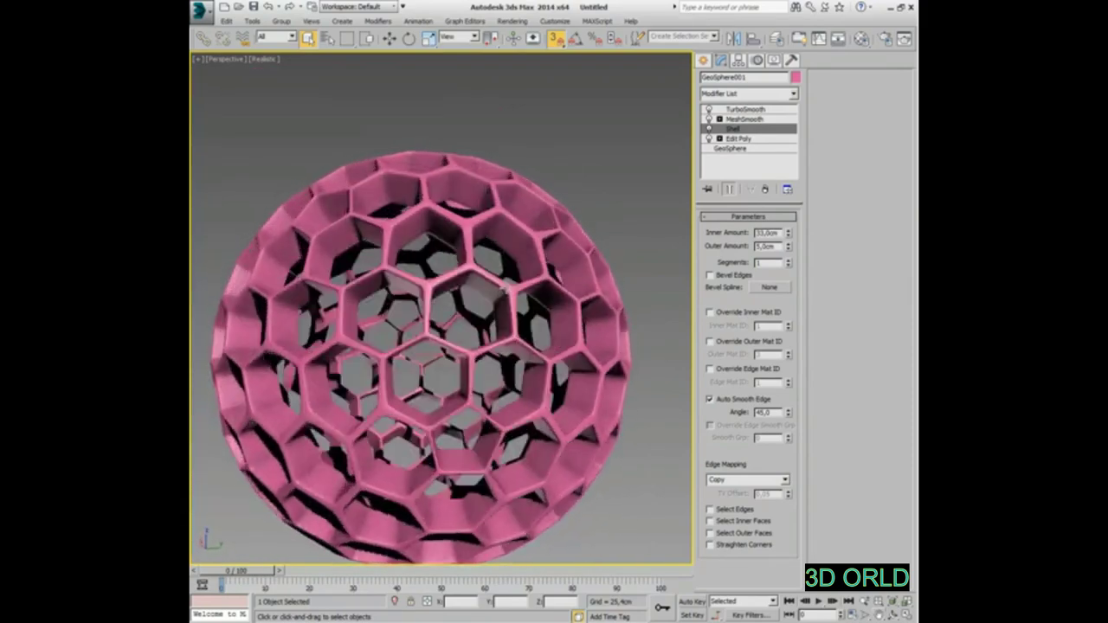
{"action": "scroll", "coordinate": [554, 311], "scroll_direction": "up", "scroll_amount": 5}
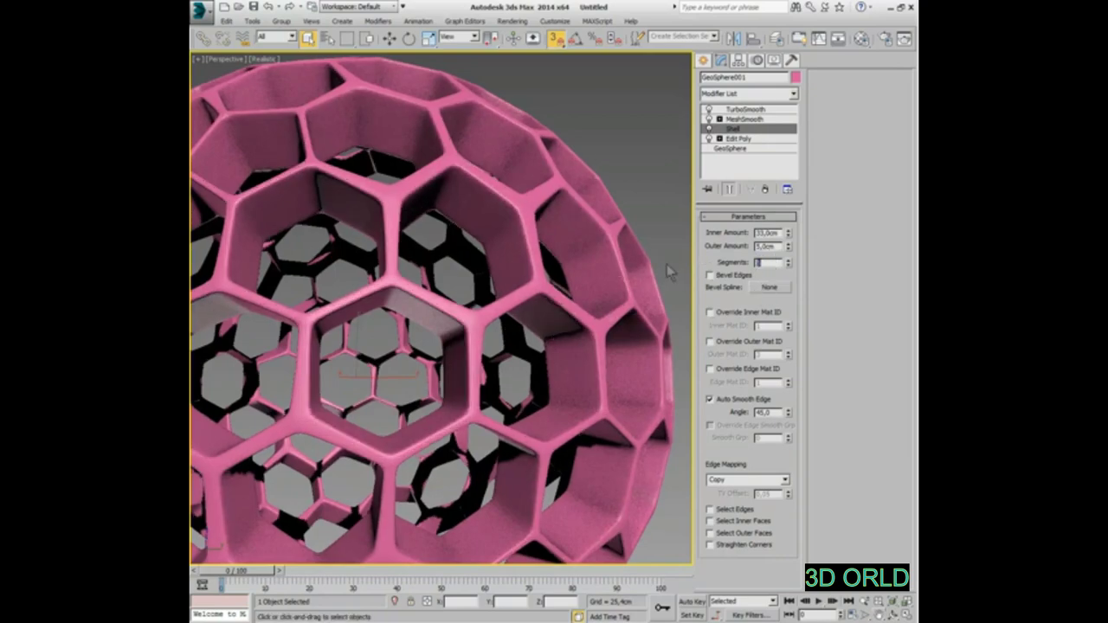
{"action": "scroll", "coordinate": [668, 271], "scroll_direction": "down", "scroll_amount": 5}
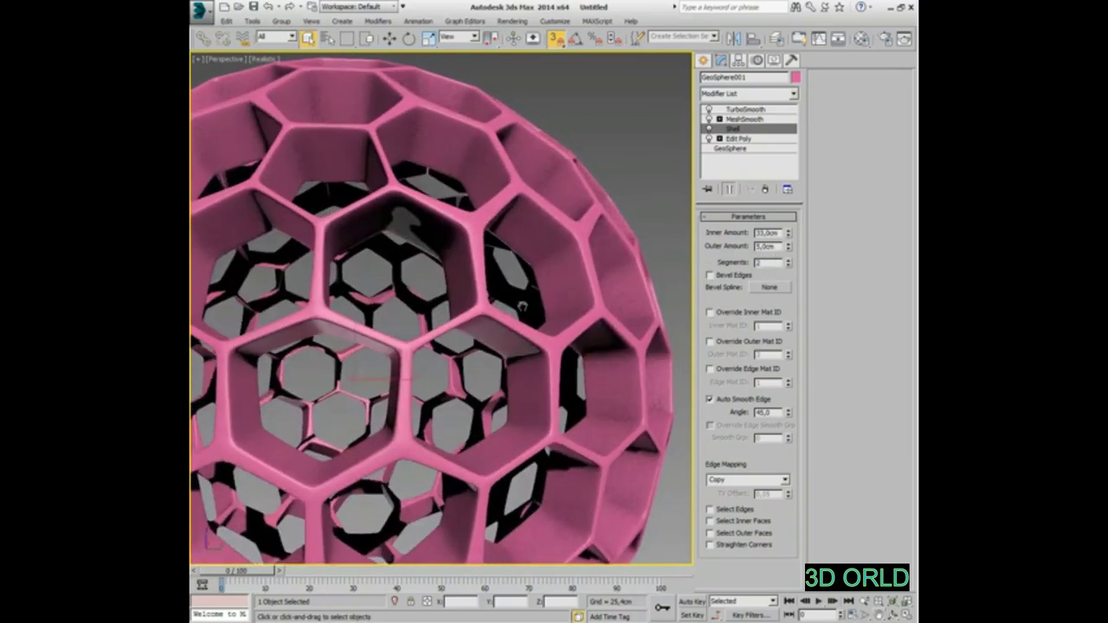
{"action": "double_click", "coordinate": [769, 232]}
{"action": "key", "text": "Return"}
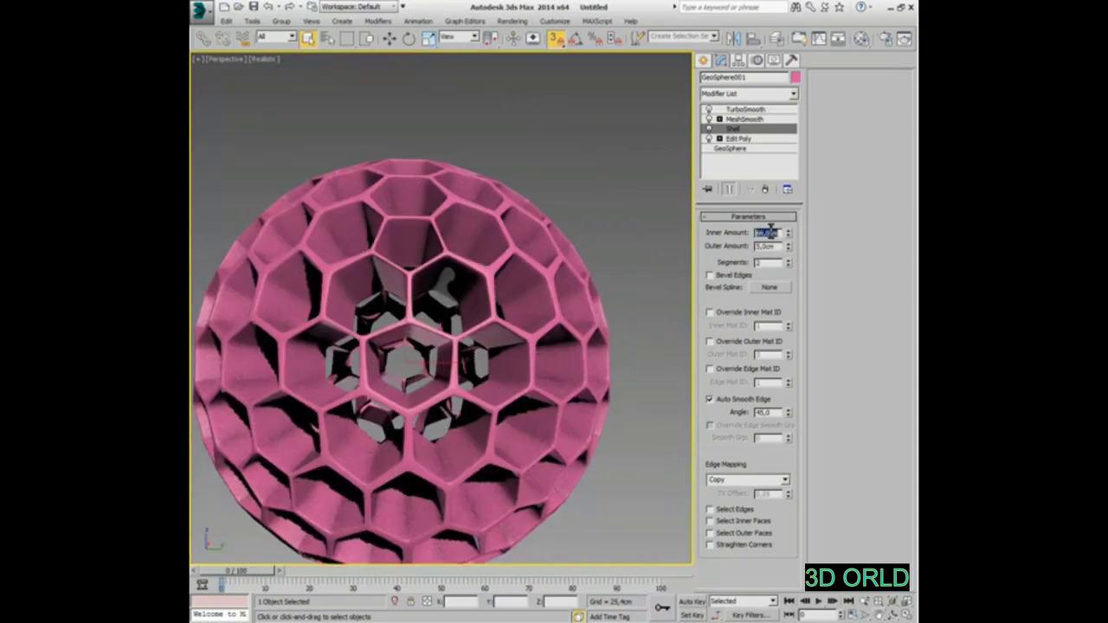
{"action": "type", "text": "99"}
{"action": "mouse_move", "coordinate": [468, 320]}
{"action": "middle_mouse_down", "text": "alt"}
{"action": "mouse_move", "coordinate": [507, 297]}
{"action": "mouse_move", "coordinate": [458, 394]}
{"action": "mouse_move", "coordinate": [565, 294]}
{"action": "mouse_move", "coordinate": [477, 408]}
{"action": "mouse_move", "coordinate": [519, 297]}
{"action": "middle_mouse_up", "text": "alt"}
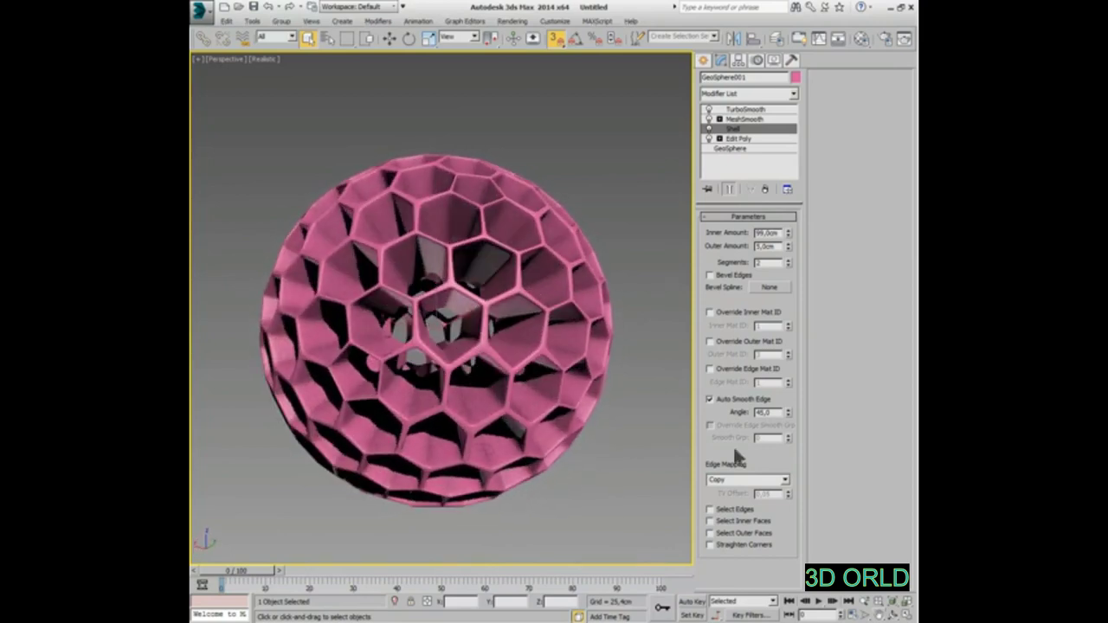
{"action": "right_click", "coordinate": [868, 382]}
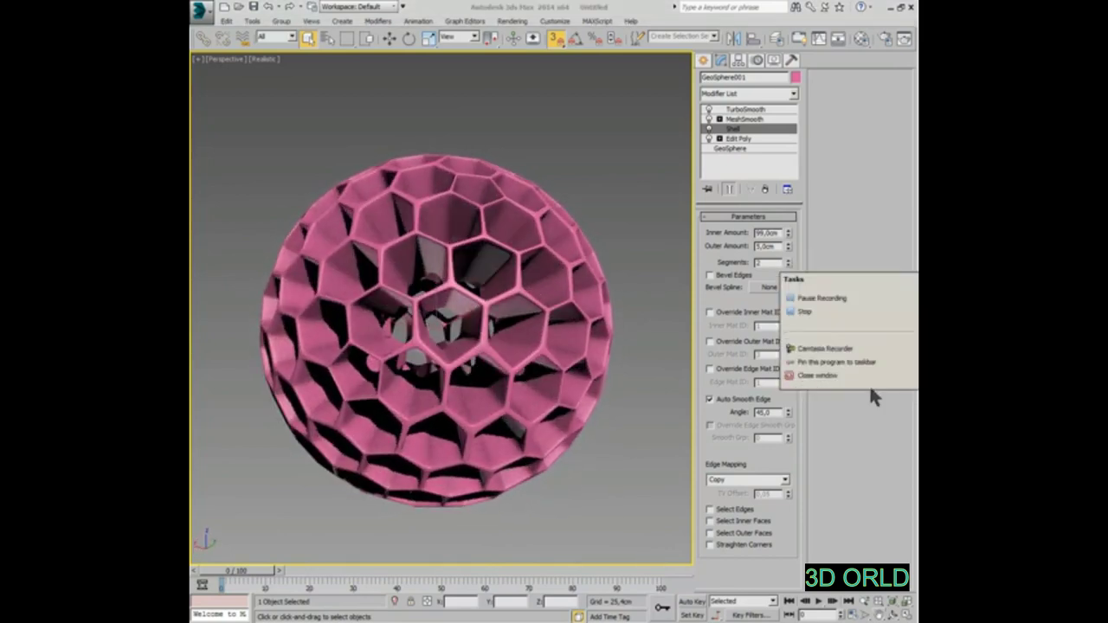